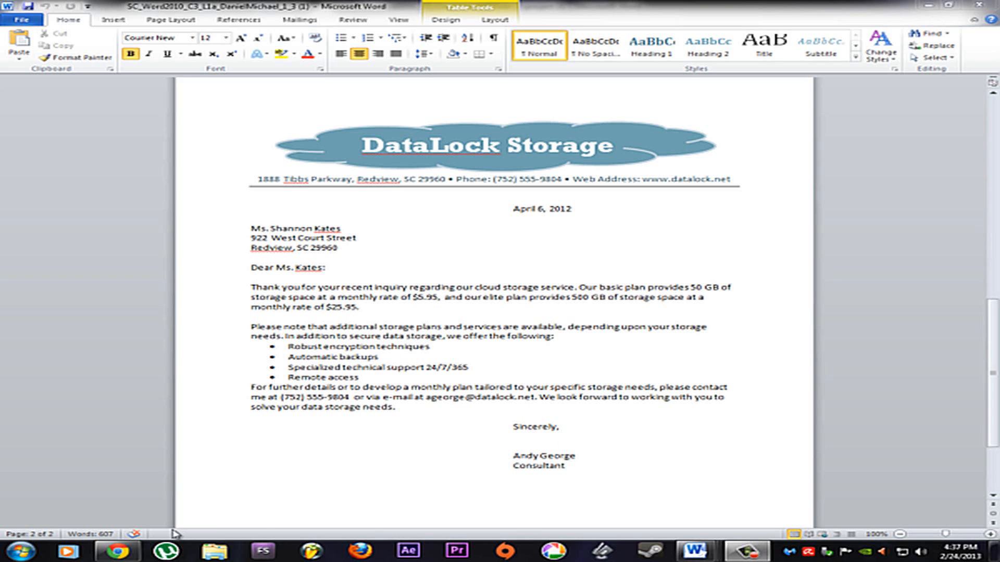
Switch to Chrome and start the Project 5--PowerPoint 2 assignment from the SAM assignments list
left_click(119, 550)
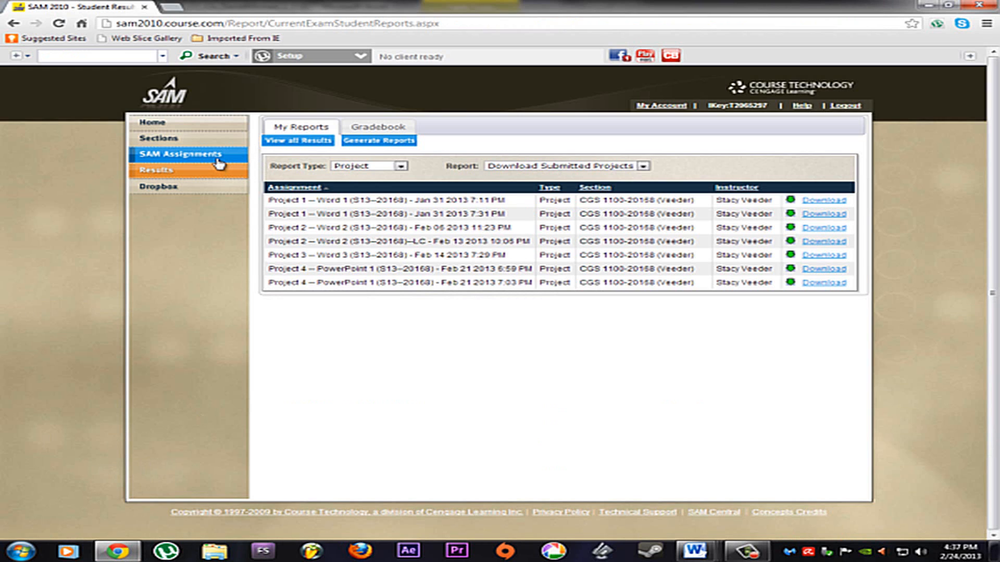
left_click(217, 158)
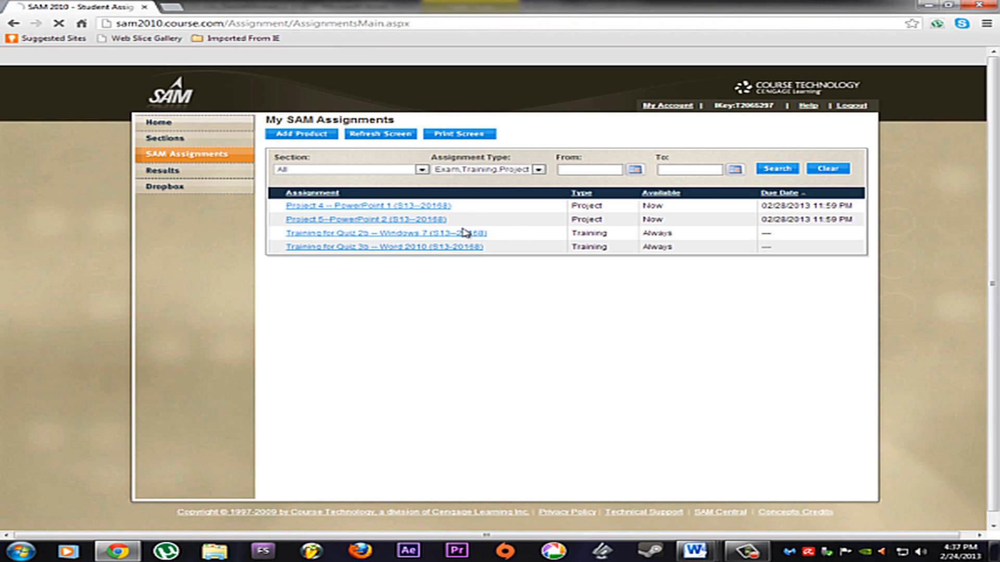
left_click(356, 222)
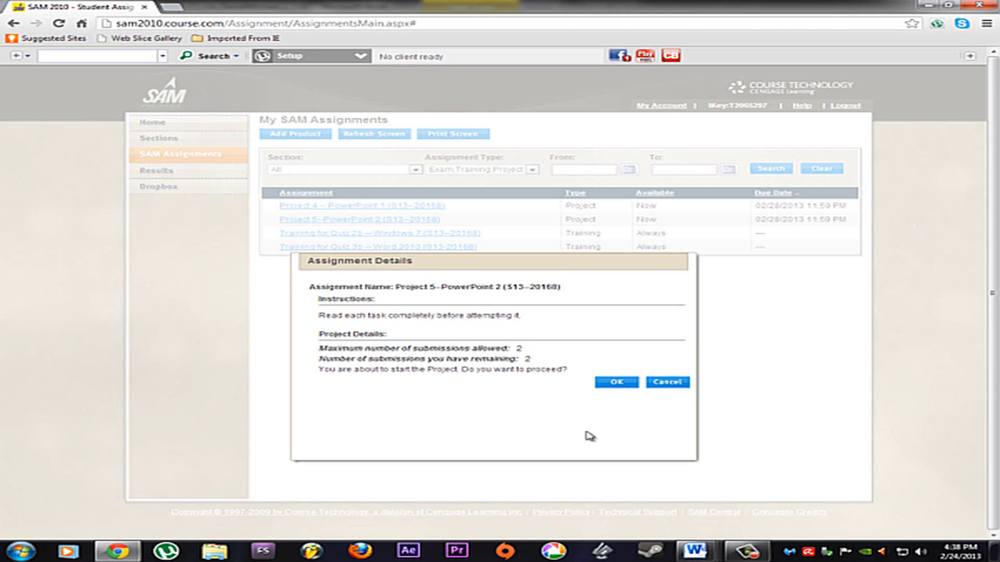
left_click(617, 382)
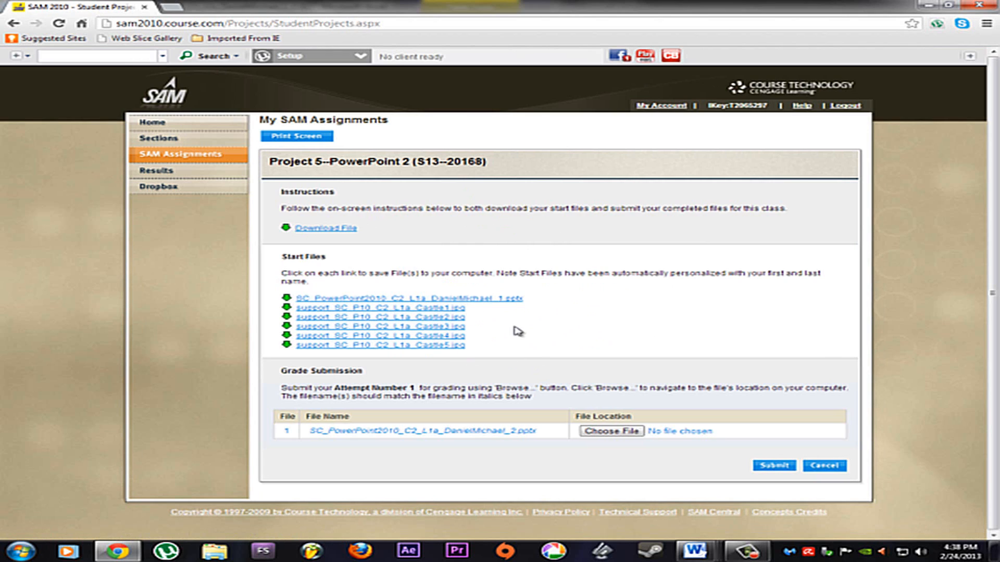
Download the assignment's starting PowerPoint presentation from the Start Files and open it for editing
left_click(475, 300)
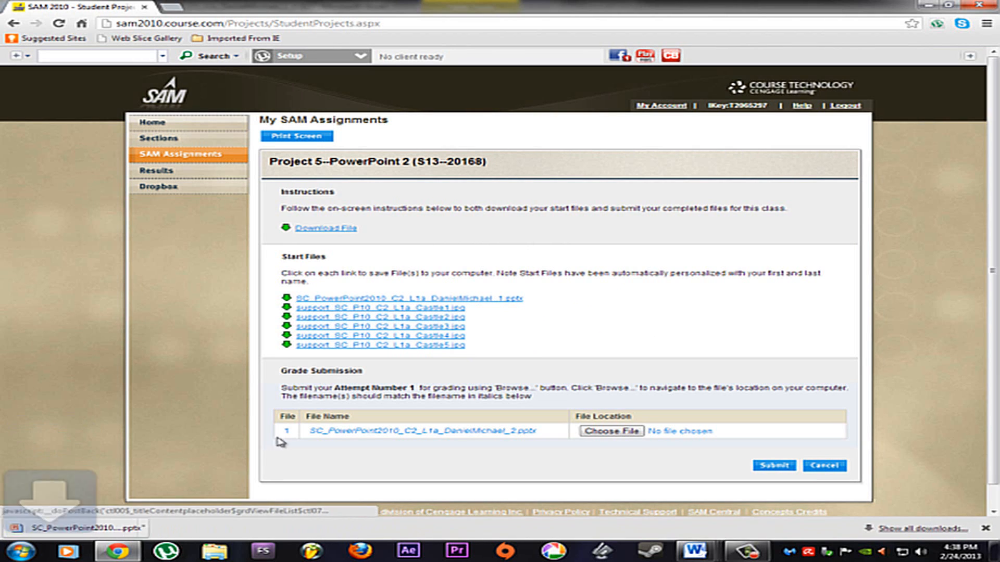
left_click(157, 528)
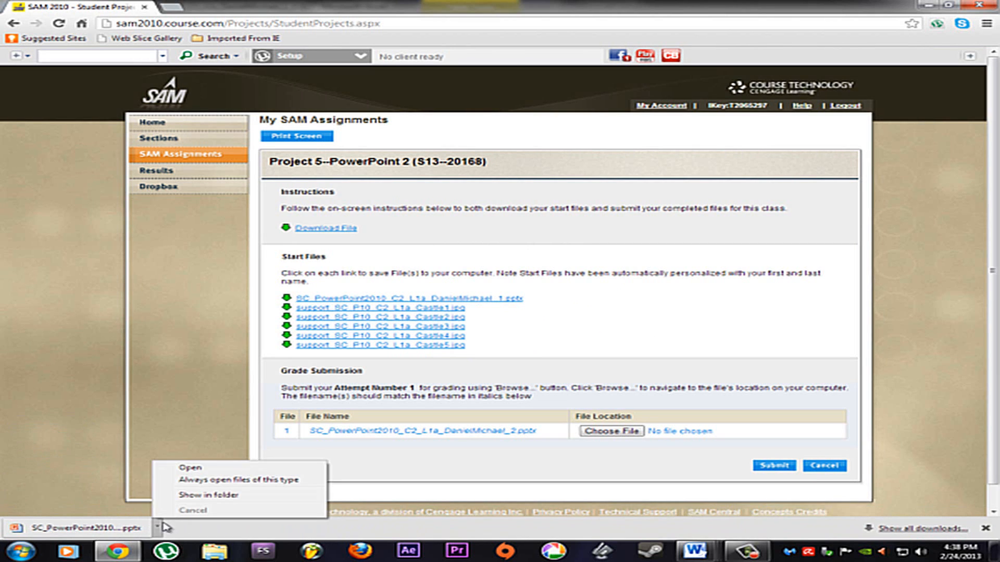
left_click(211, 467)
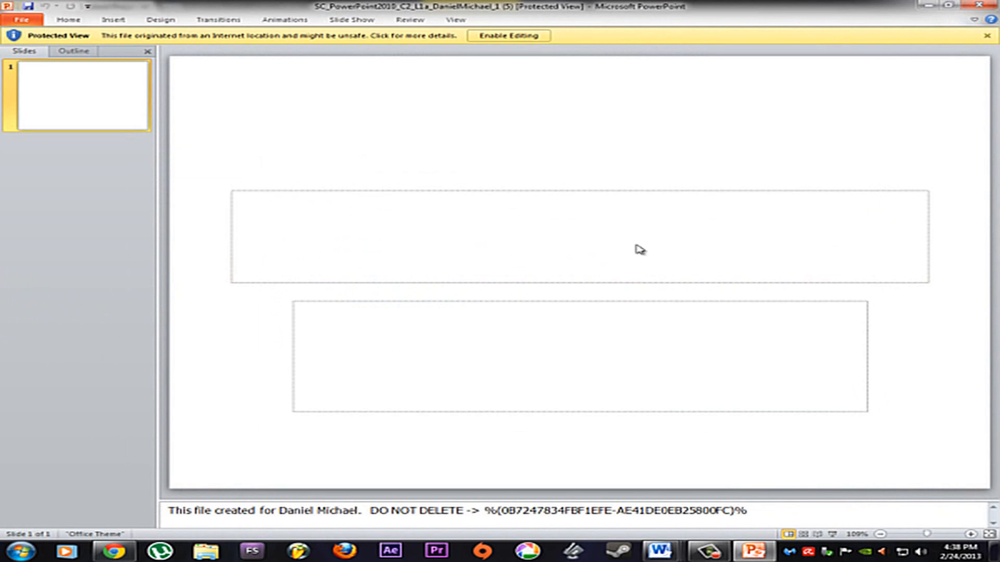
left_click(503, 35)
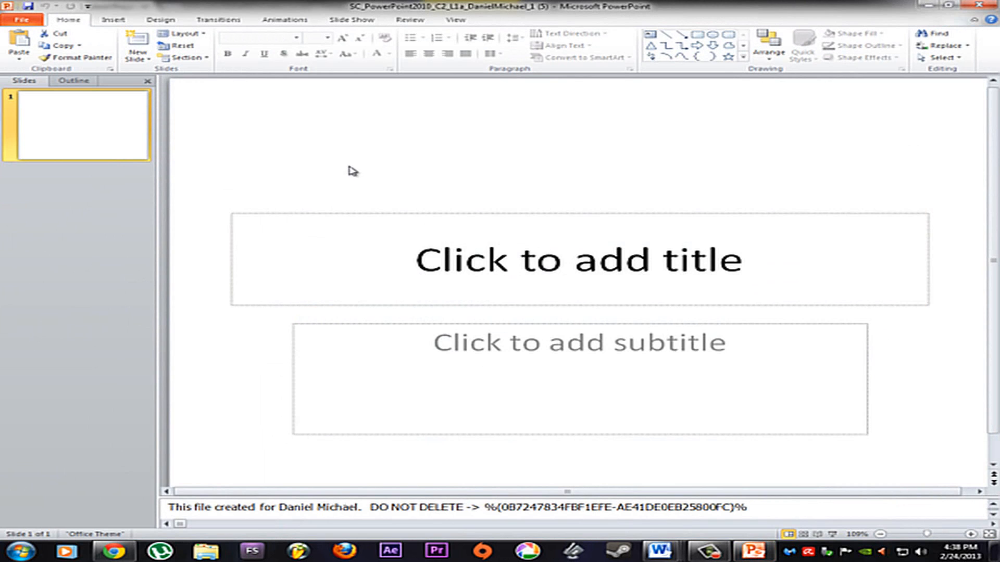
left_click(35, 22)
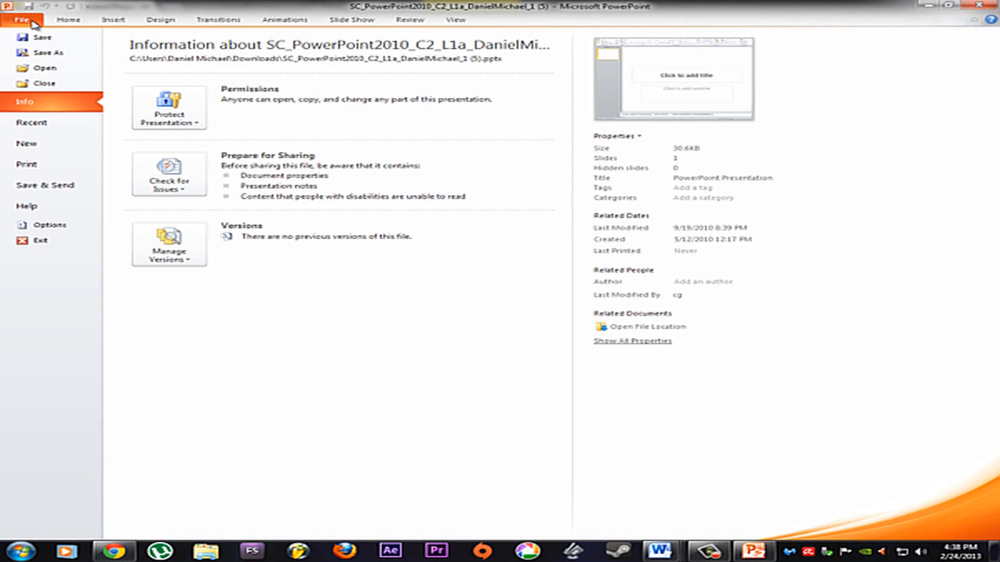
left_click(47, 53)
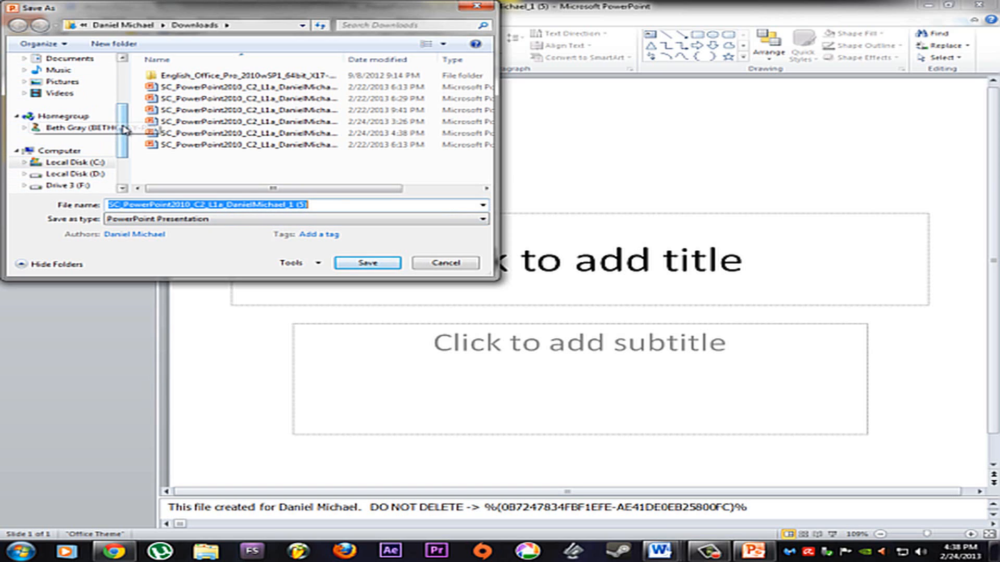
mouse_move(124, 129)
left_mouse_down()
mouse_move(127, 161)
mouse_move(110, 77)
mouse_move(122, 137)
left_mouse_up()
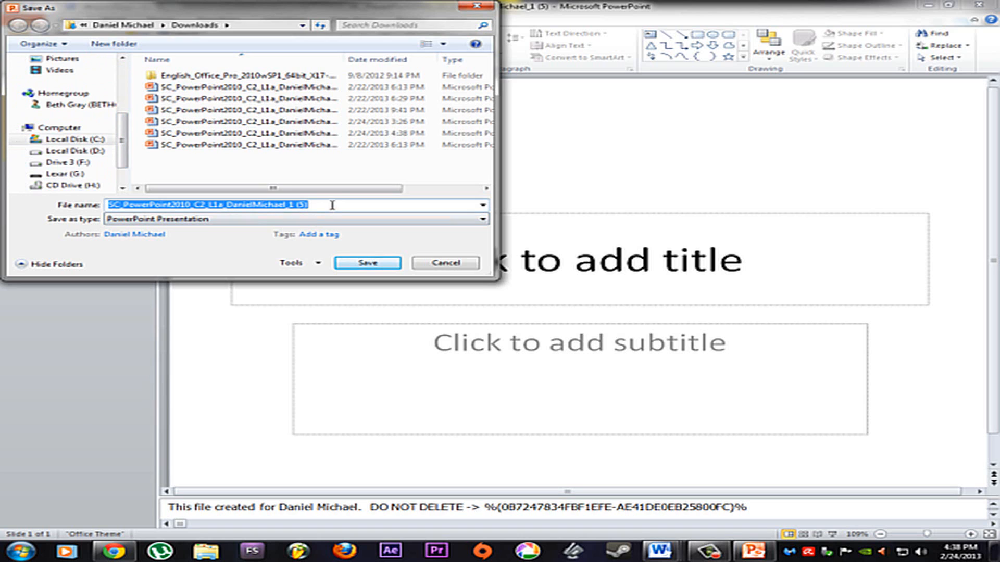
left_click(320, 206)
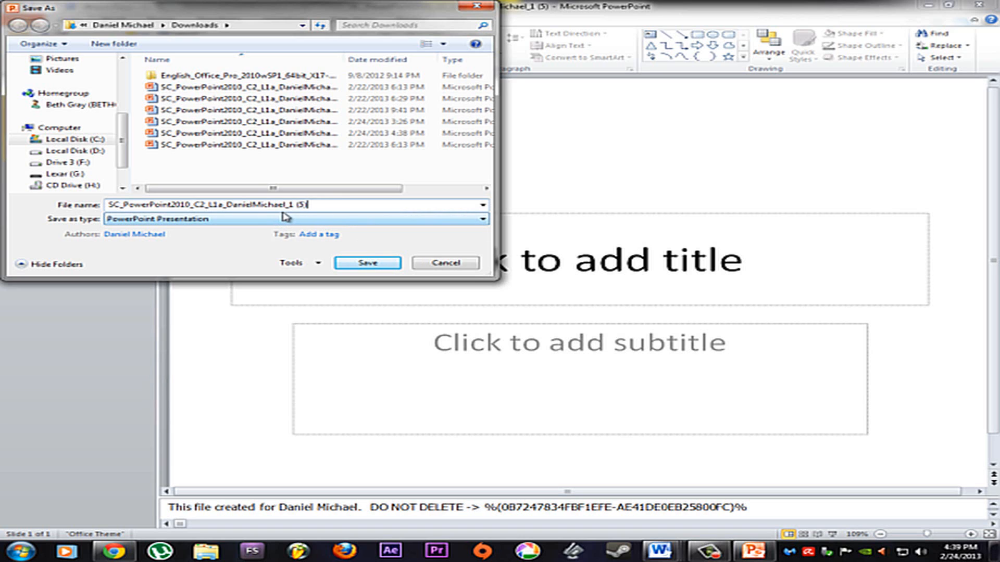
key("BackSpace")
key("BackSpace")
key("BackSpace")
key("BackSpace")
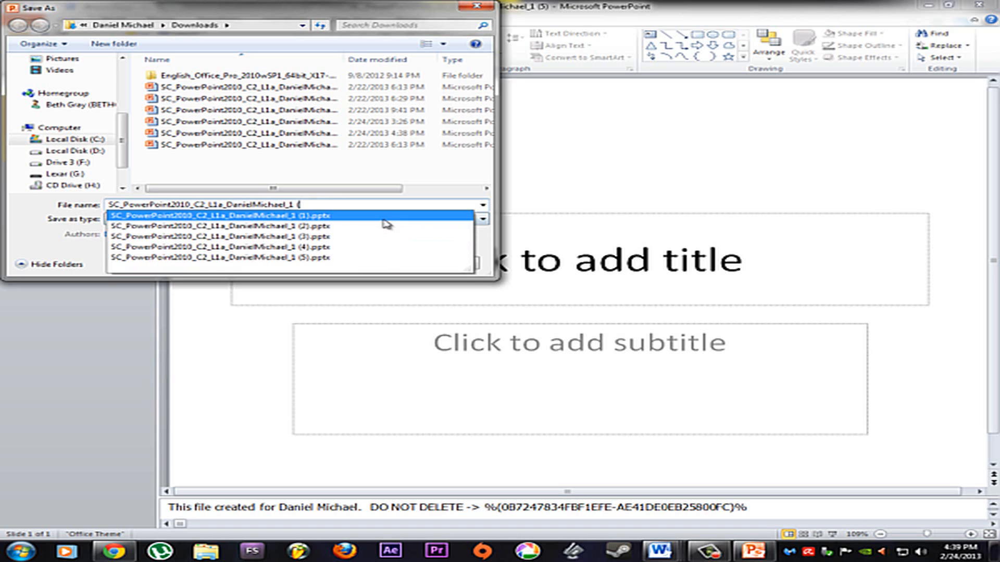
key("BackSpace")
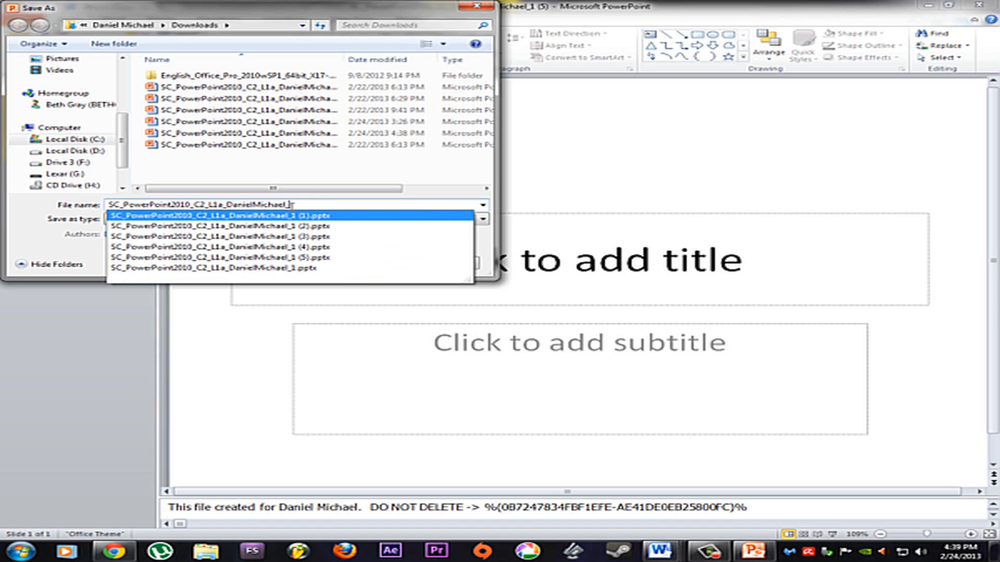
type("2")
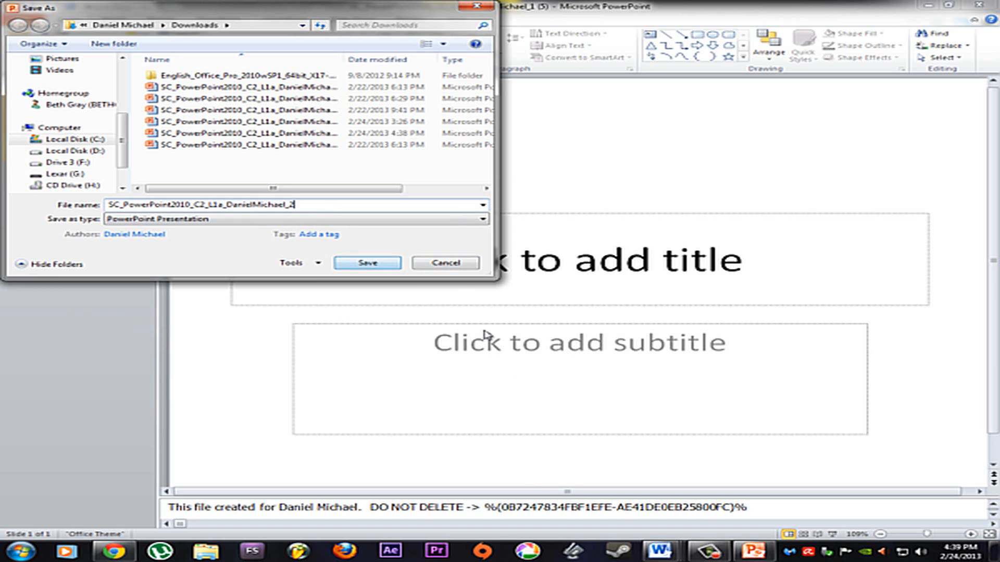
left_click(440, 261)
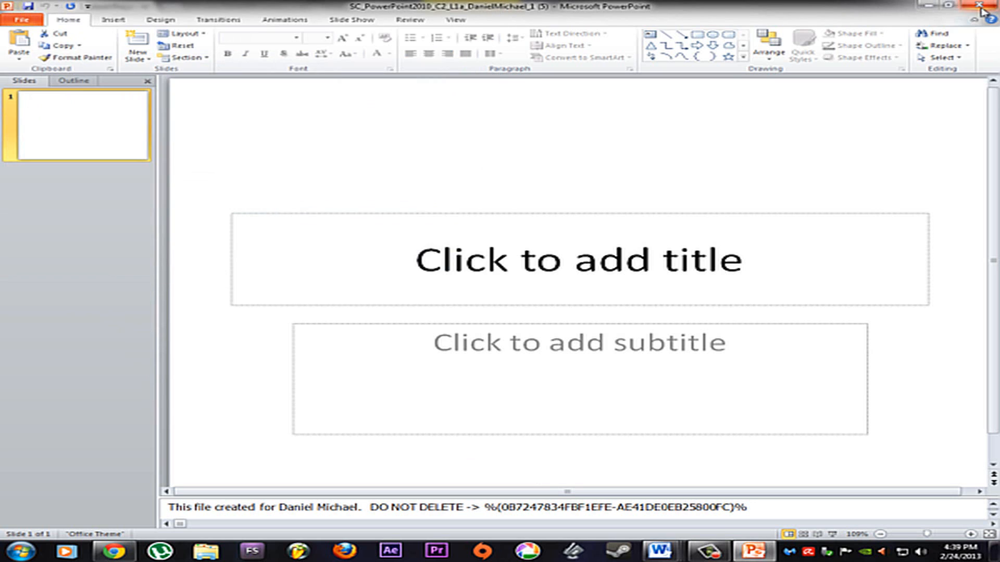
Close the PowerPoint presentation and examine the finished project 3 DataLock Storage letter in Word
left_click(980, 7)
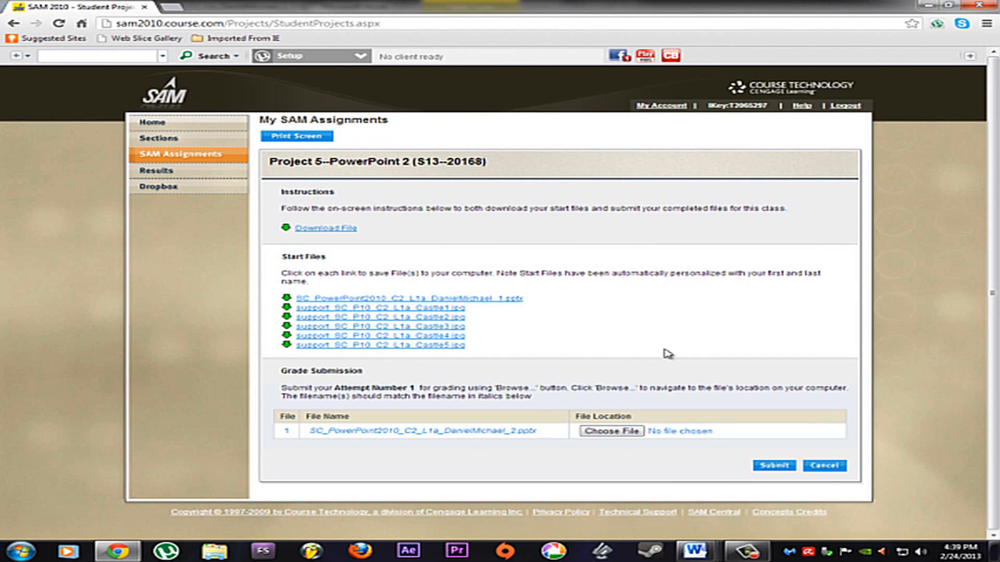
mouse_move(699, 556)
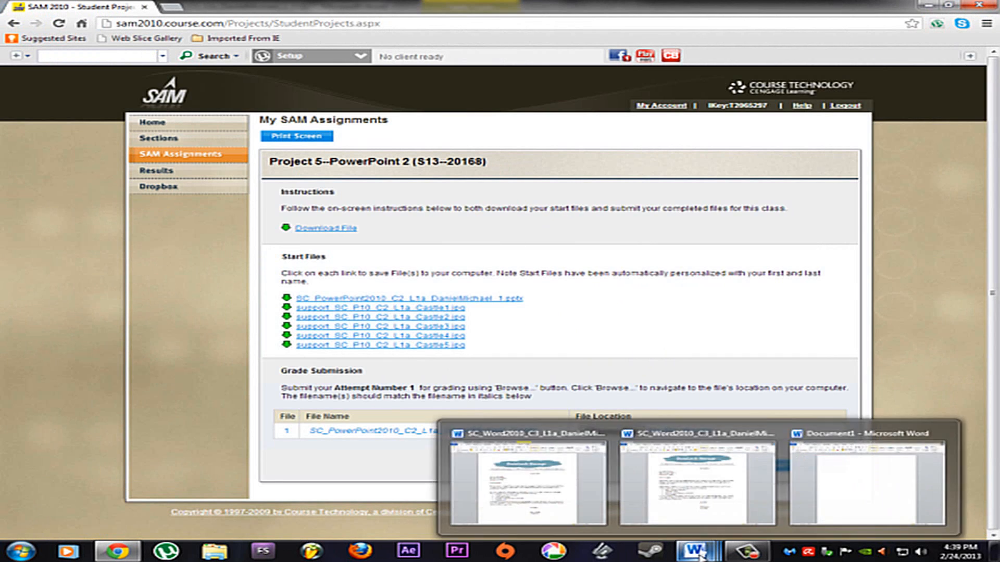
left_click(833, 512)
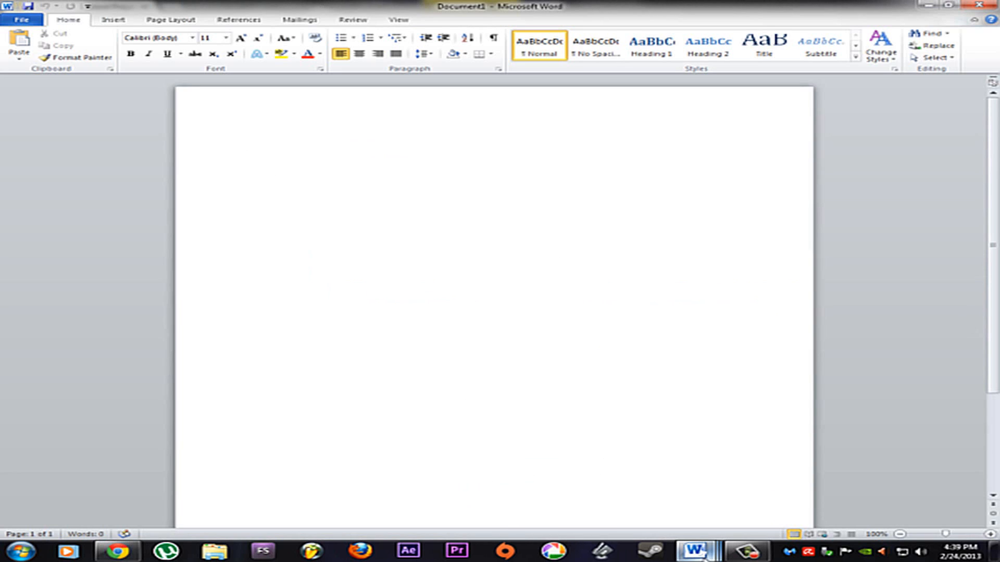
mouse_move(703, 556)
left_click(699, 496)
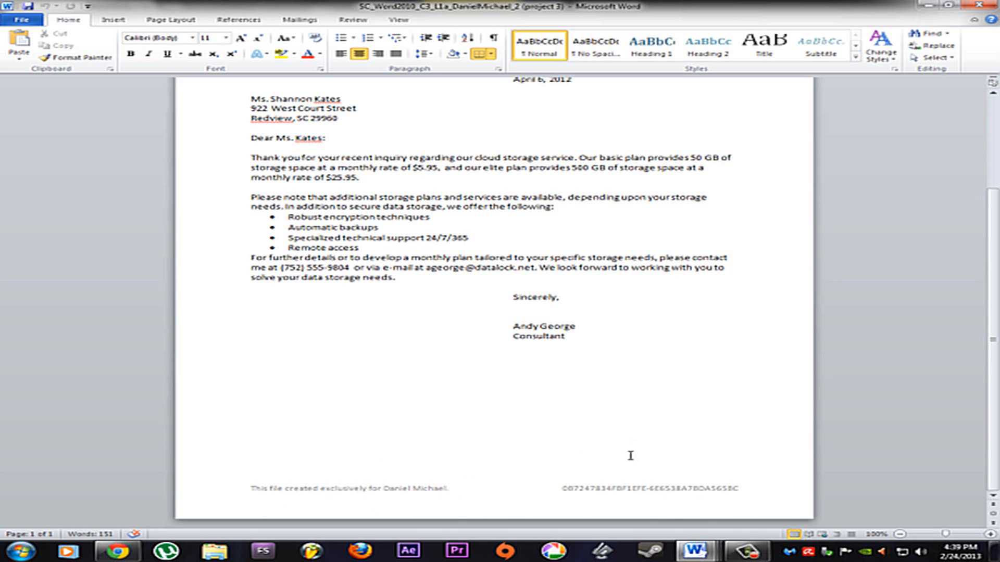
scroll(619, 464, "up", 5)
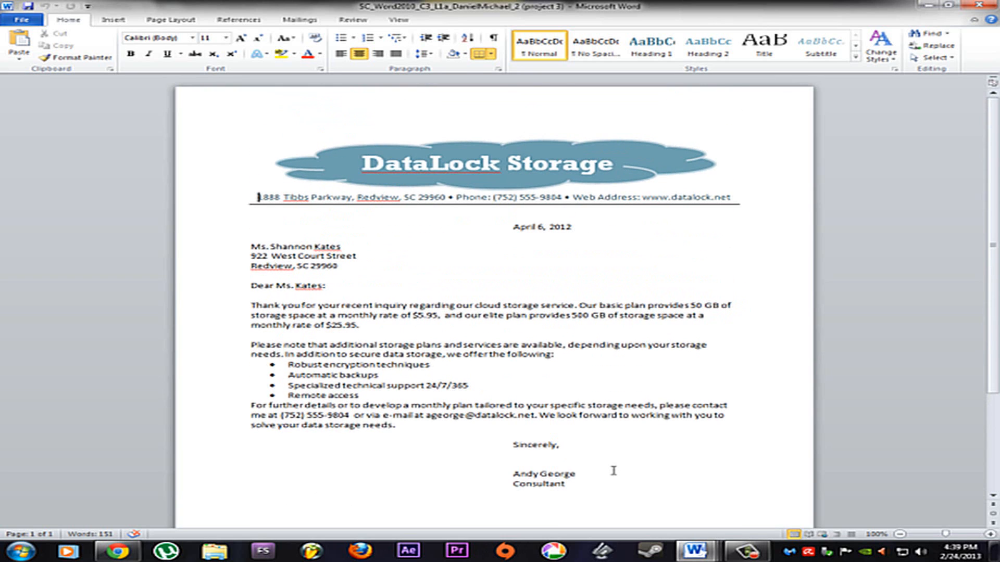
scroll(594, 479, "down", 6)
scroll(677, 448, "up", 4)
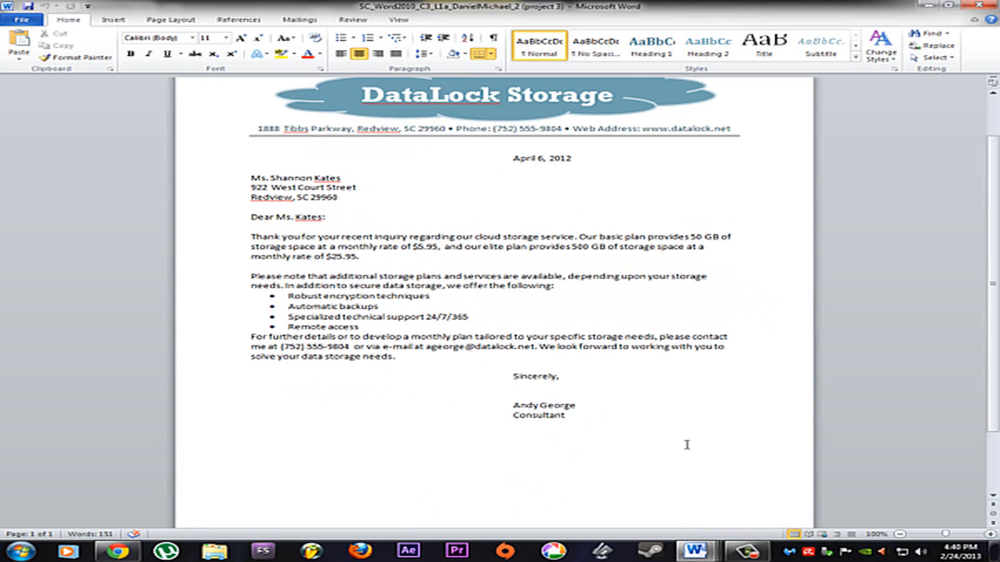
scroll(672, 313, "up", 2)
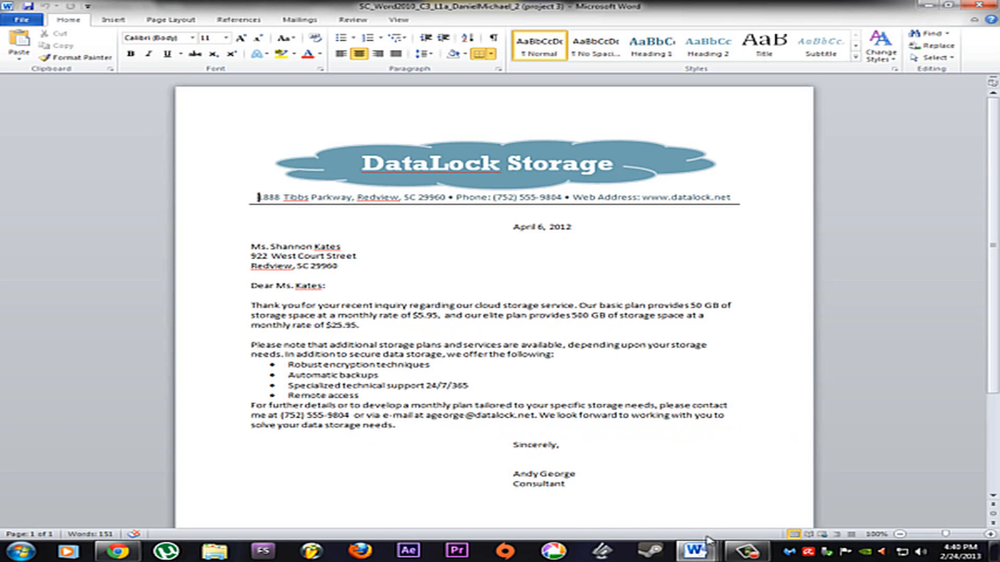
Open the graded project 3 report in Word and read through its score and numbered task list
mouse_move(710, 548)
left_click(572, 468)
scroll(574, 491, "up", 15)
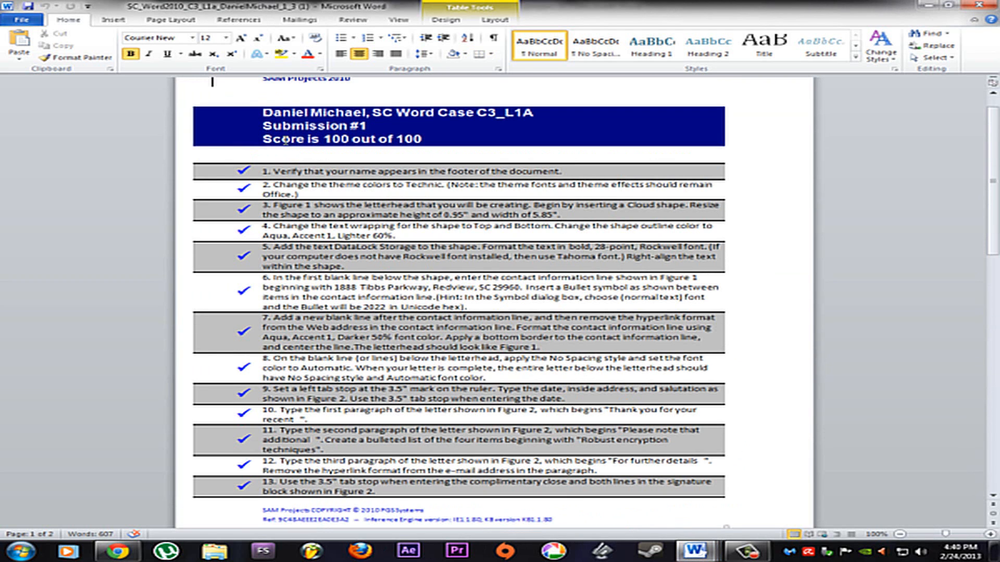
scroll(528, 281, "down", 1)
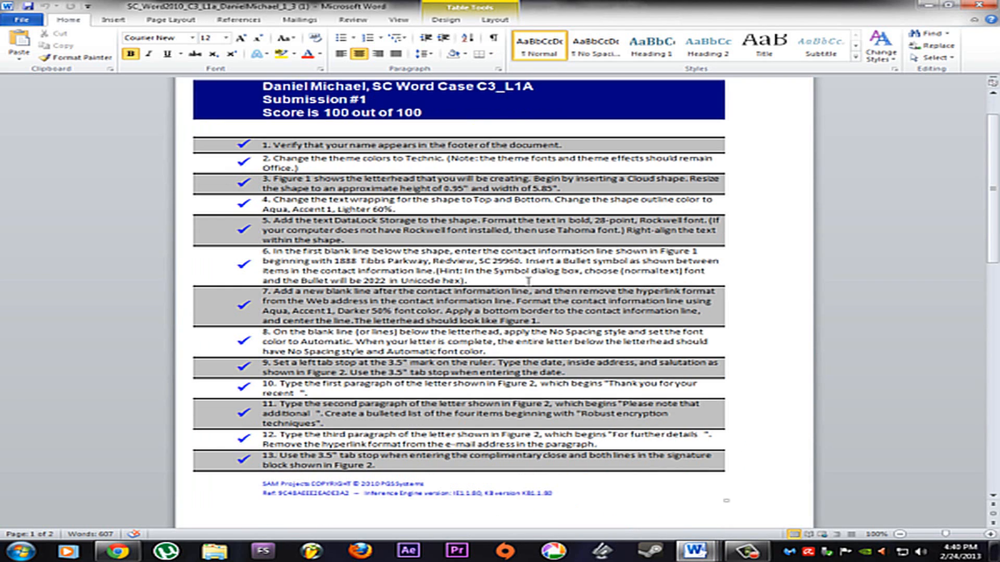
scroll(452, 302, "down", 20)
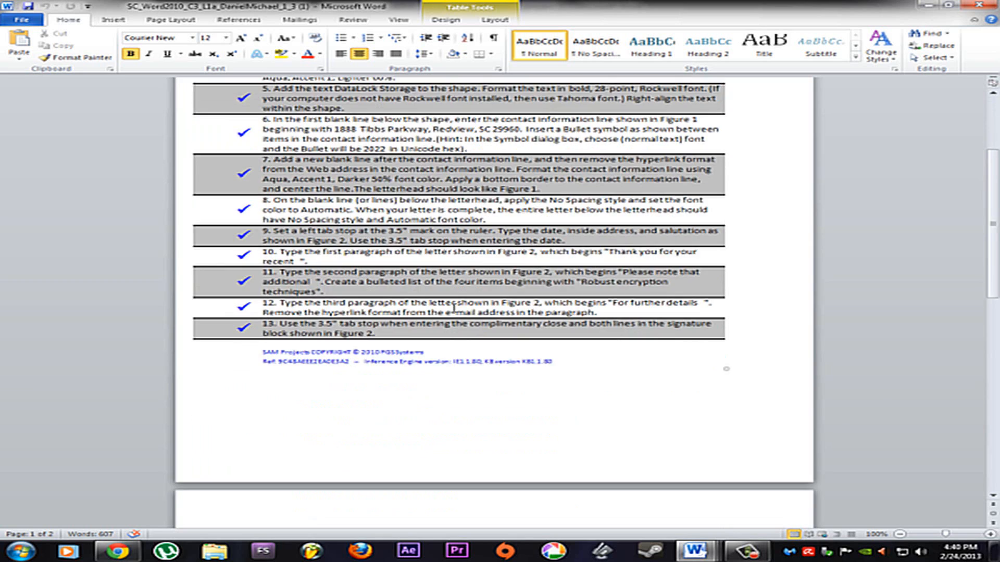
scroll(491, 330, "up", 20)
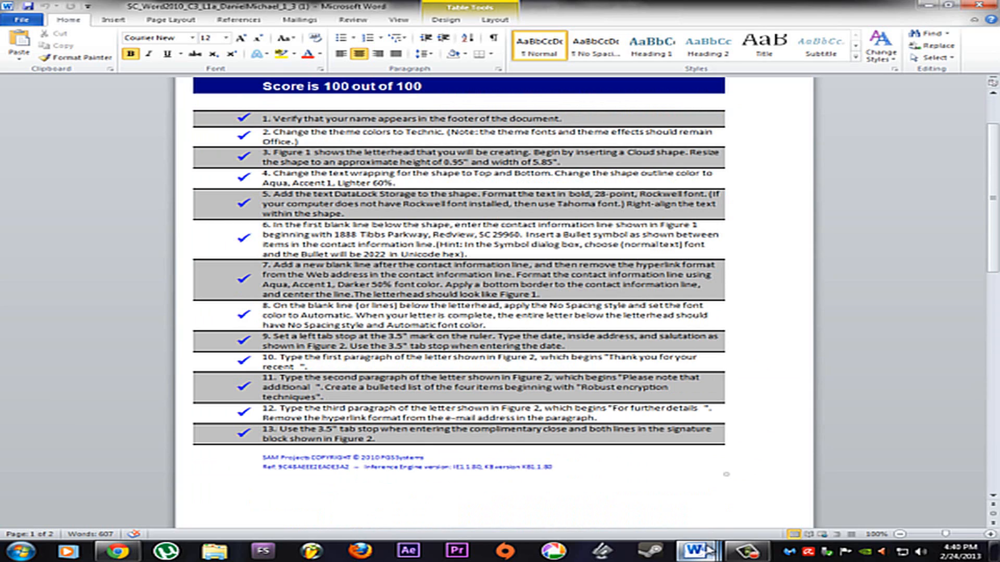
Switch to the blank document Document1 and change its theme colors to Technic
mouse_move(708, 551)
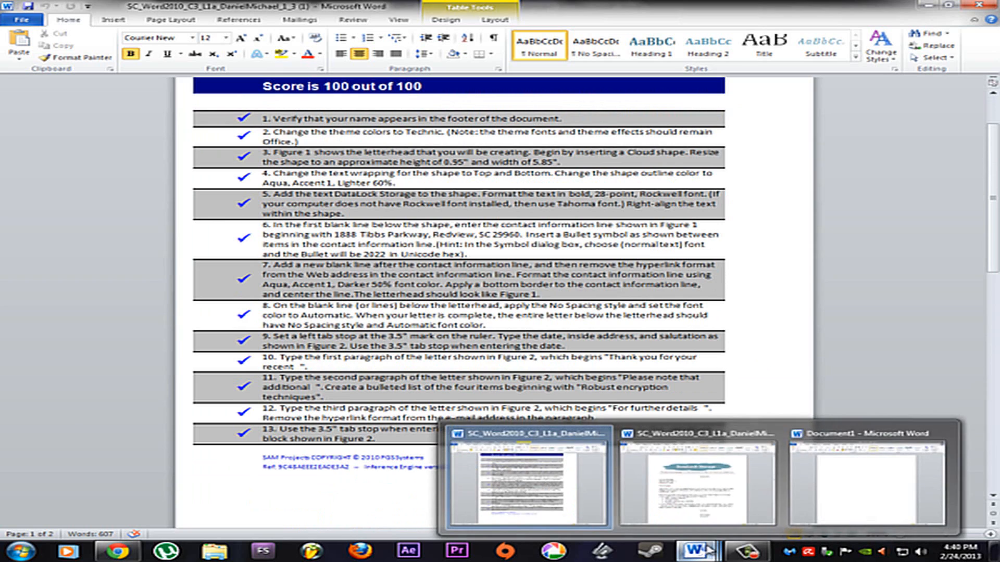
left_click(867, 477)
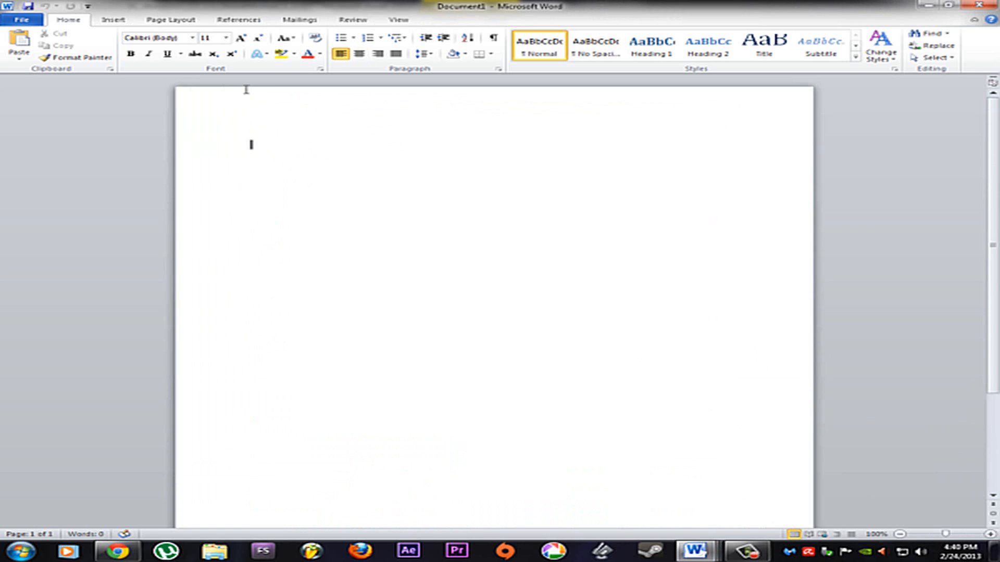
left_click(186, 23)
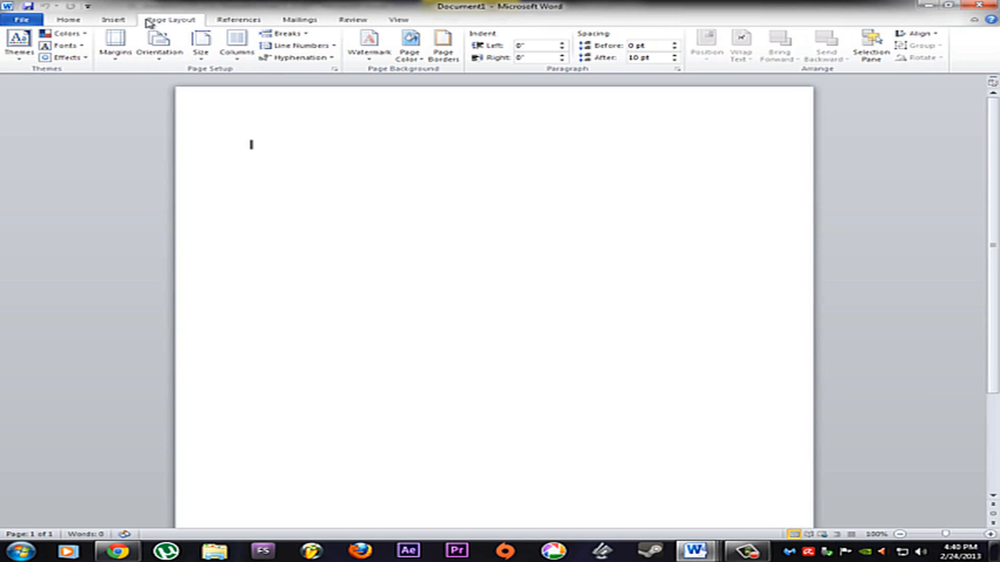
left_click(86, 36)
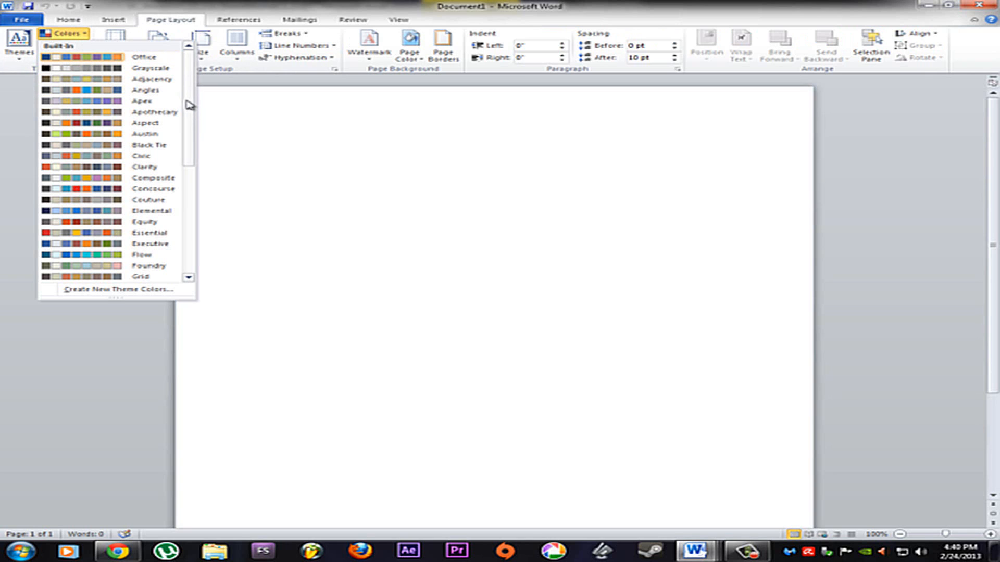
left_click_drag(192, 108, 194, 217)
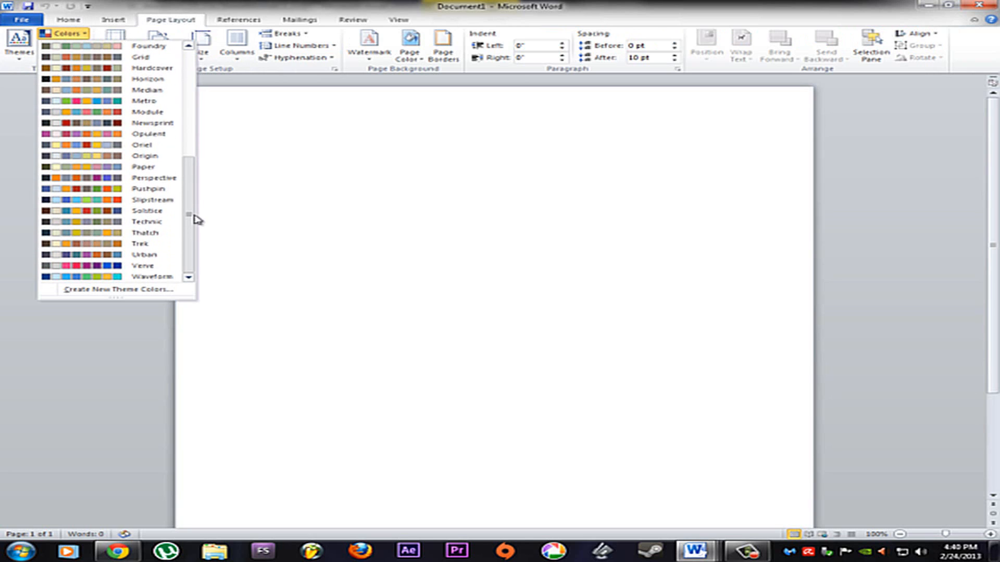
left_click(146, 222)
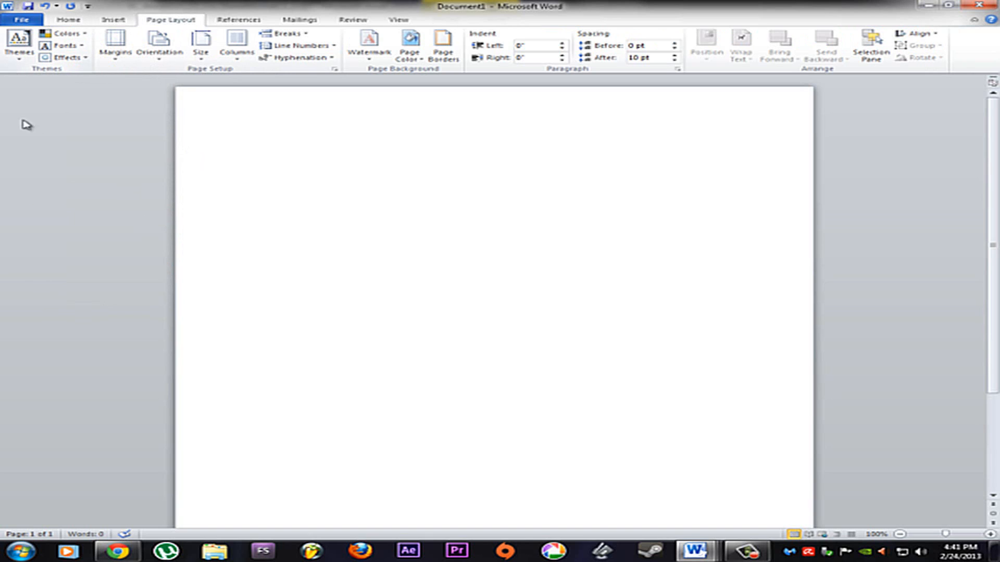
left_click(19, 61)
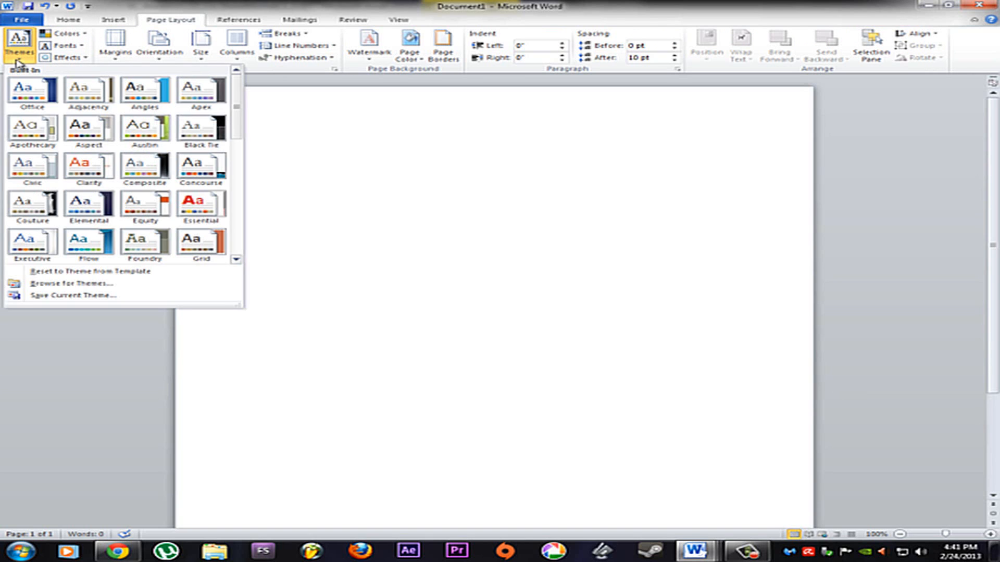
left_click(20, 62)
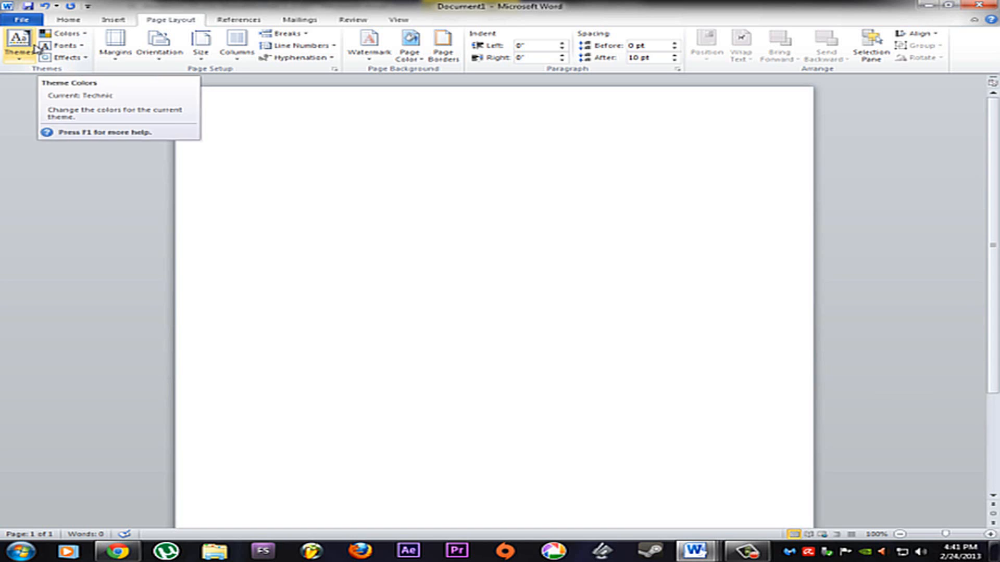
Apply the Office theme to the blank document and set its theme colors to Technic again
left_click(35, 48)
left_click(32, 95)
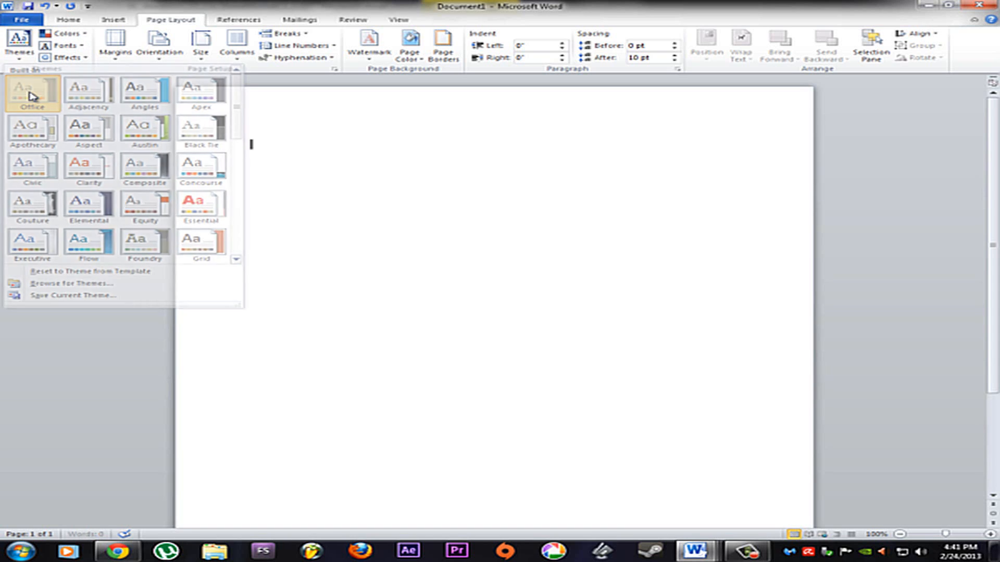
left_click(84, 34)
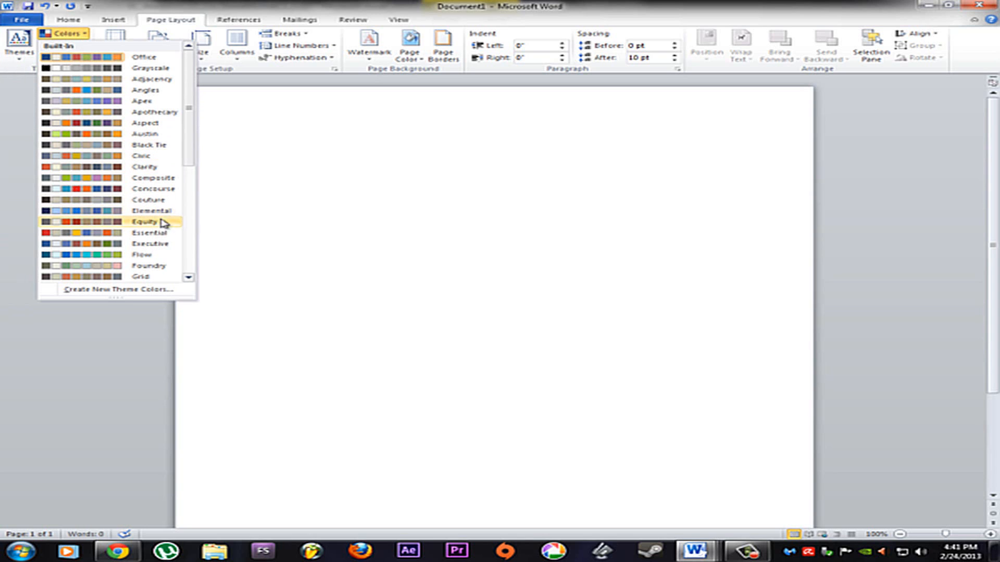
left_click_drag(189, 146, 189, 270)
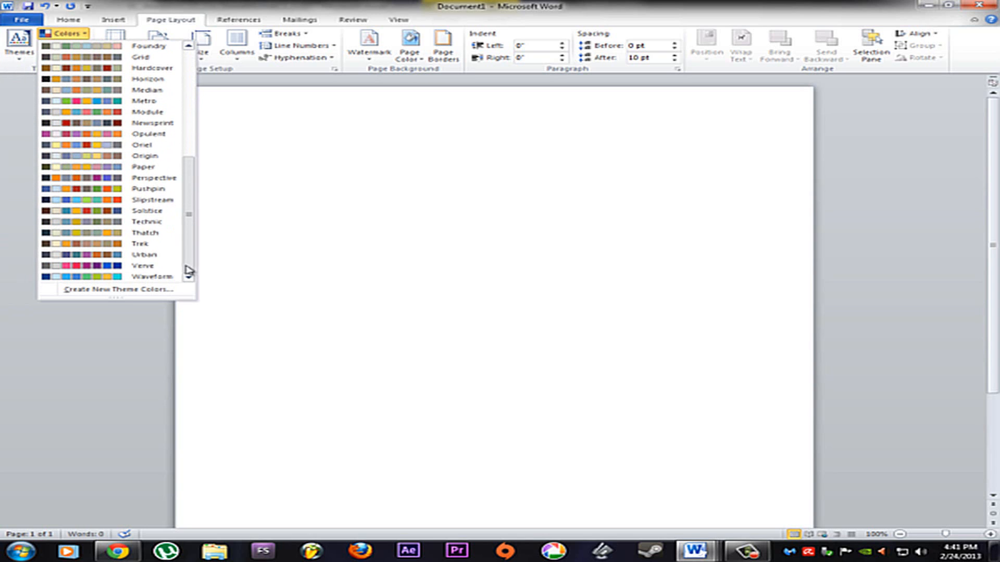
left_click(177, 221)
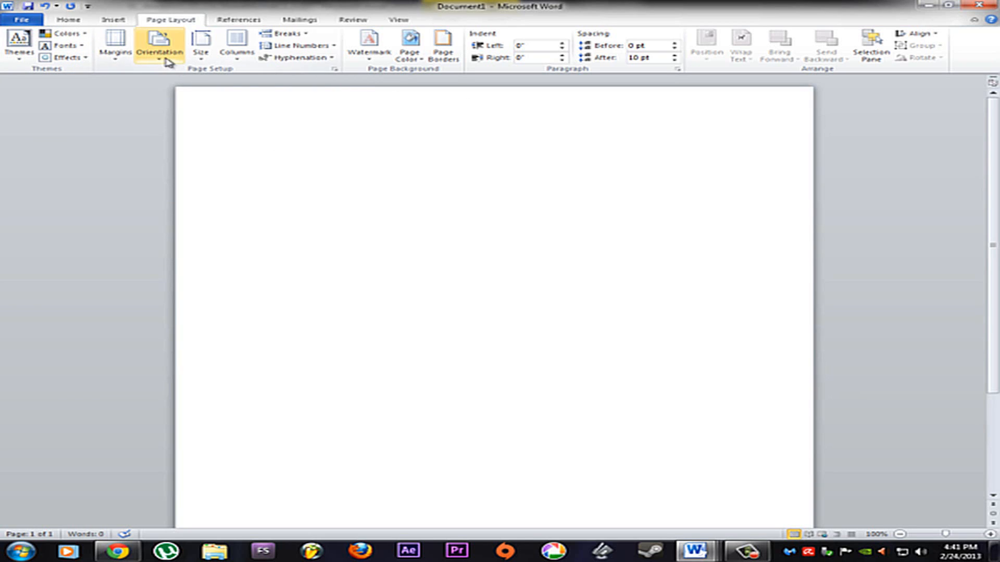
Insert a Cloud shape at its default size at the start of the page's first line
left_click(124, 23)
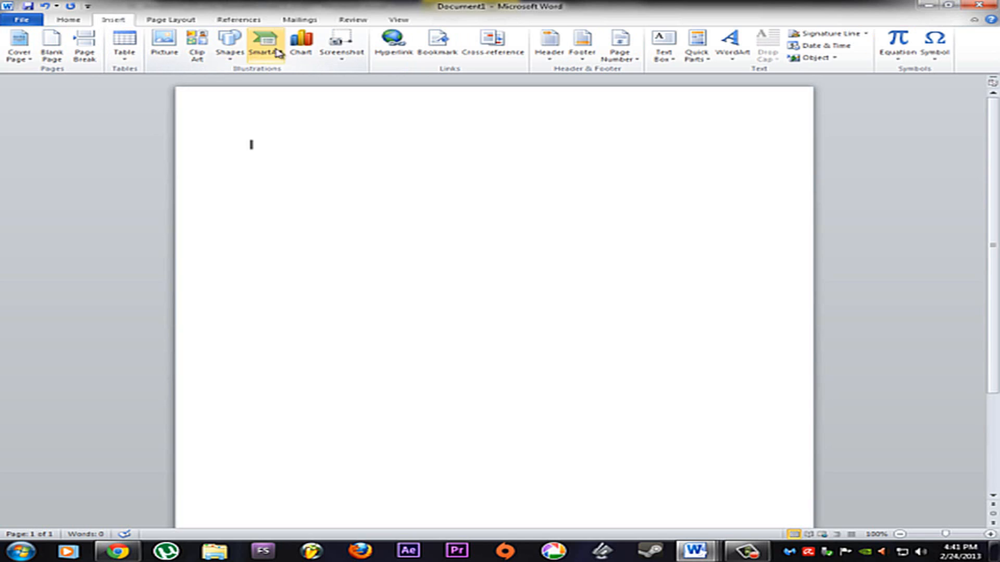
left_click(239, 61)
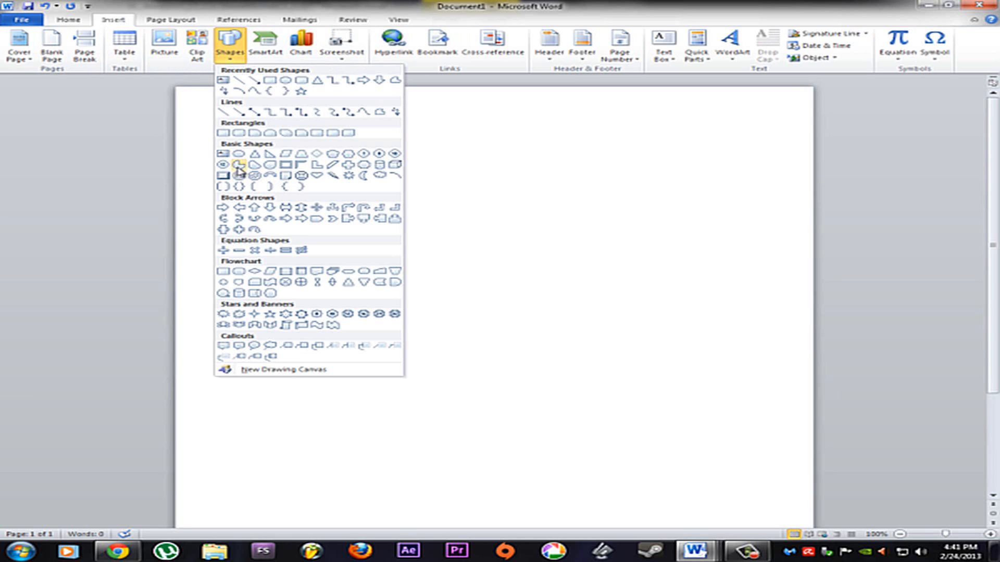
left_click(379, 177)
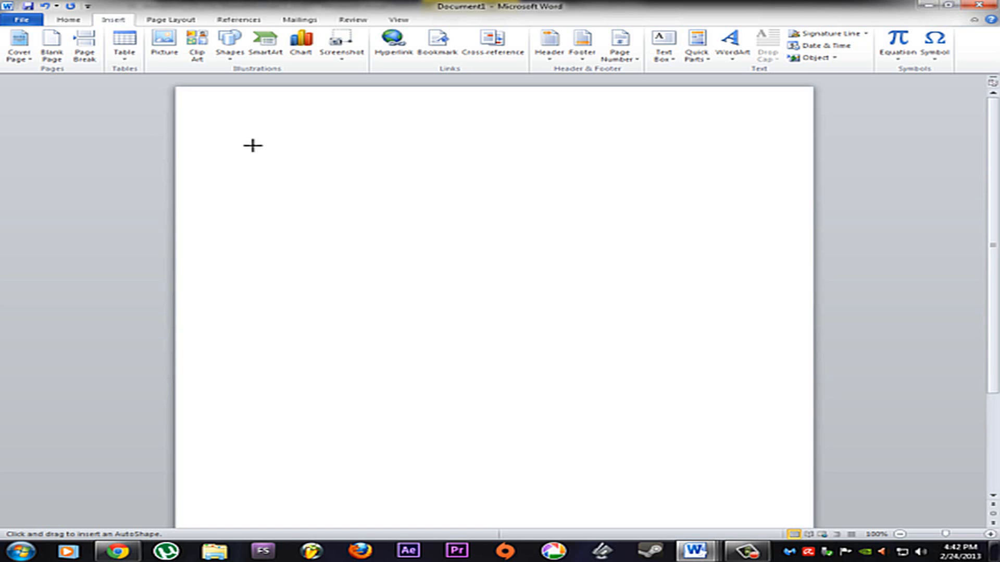
left_click(253, 145)
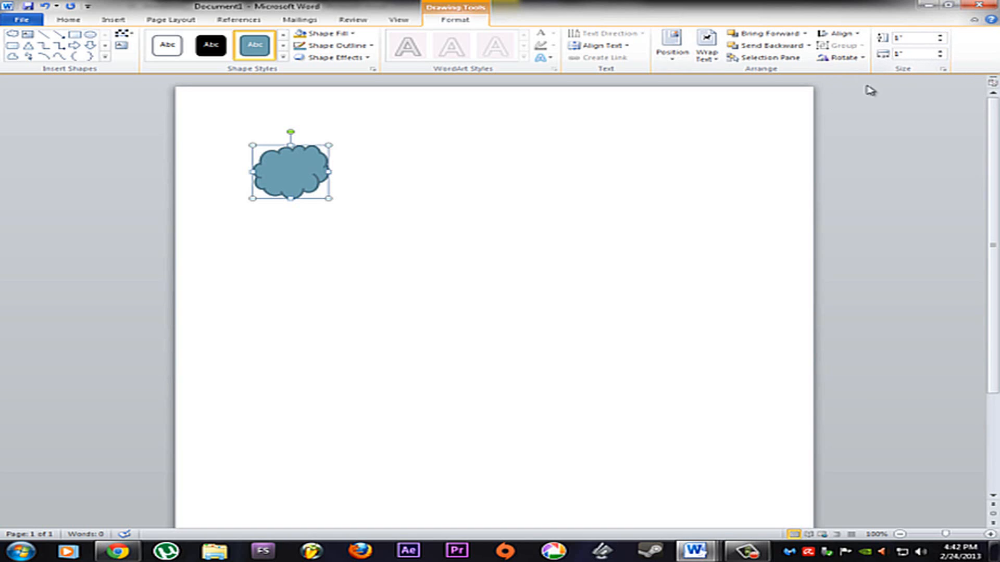
Set the cloud shape's height to 0.95" and its width to 5.85"
left_click(913, 38)
key("BackSpace")
type("0.95")
key("Return")
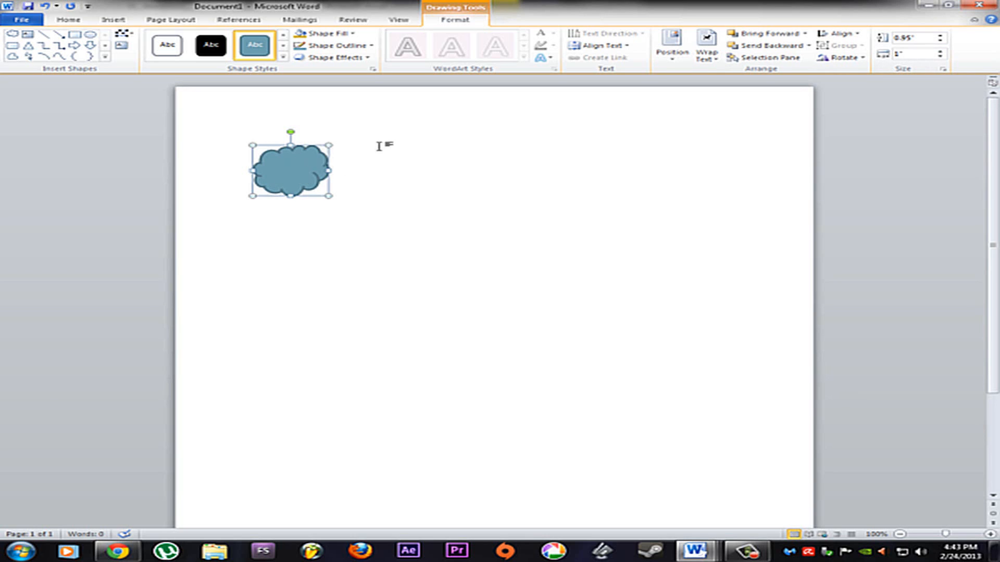
left_click(921, 54)
key("BackSpace")
type("5.85")
key("Return")
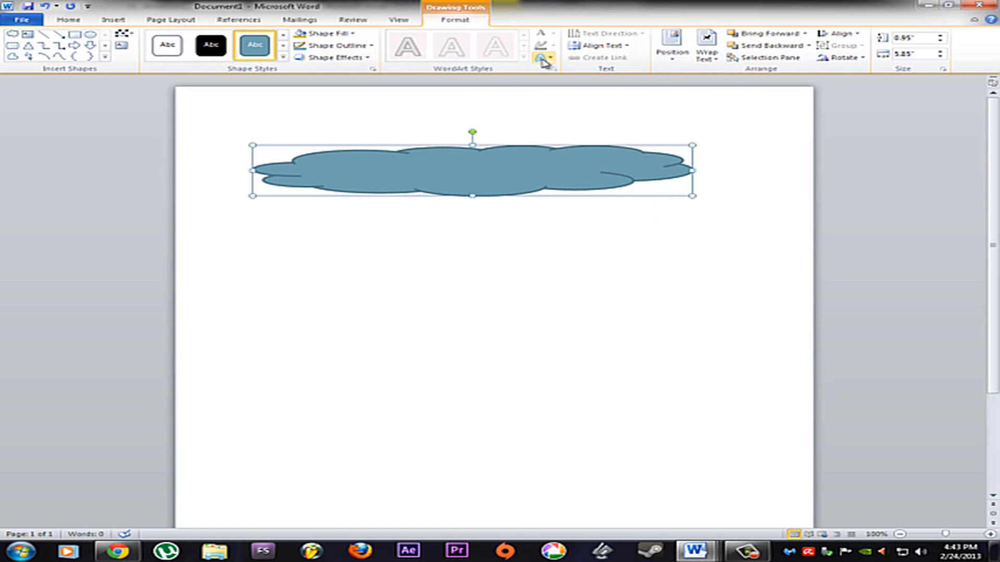
Set the cloud's text wrapping to Top and Bottom and color its outline with a light tint of the theme's blue accent
left_click(720, 63)
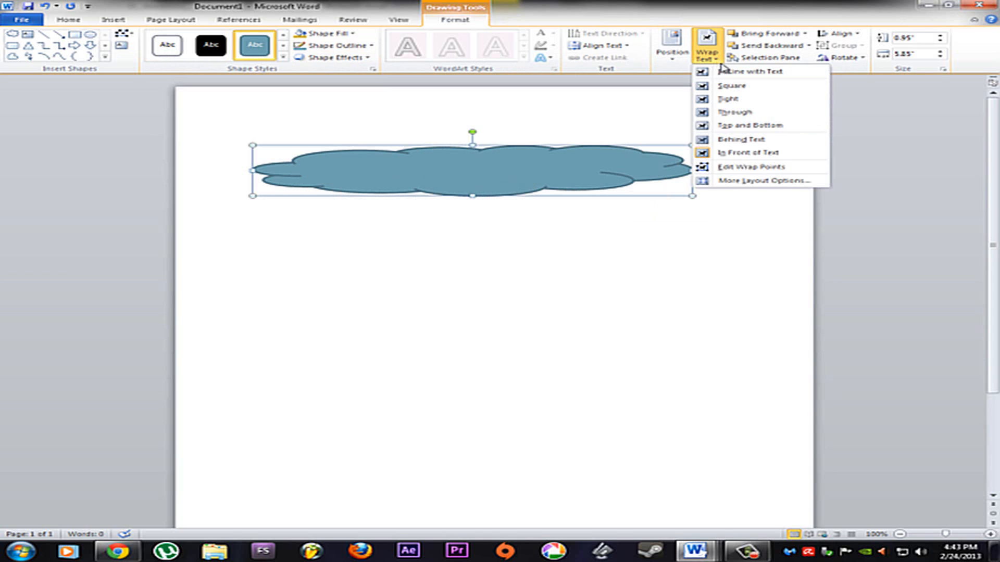
left_click(746, 129)
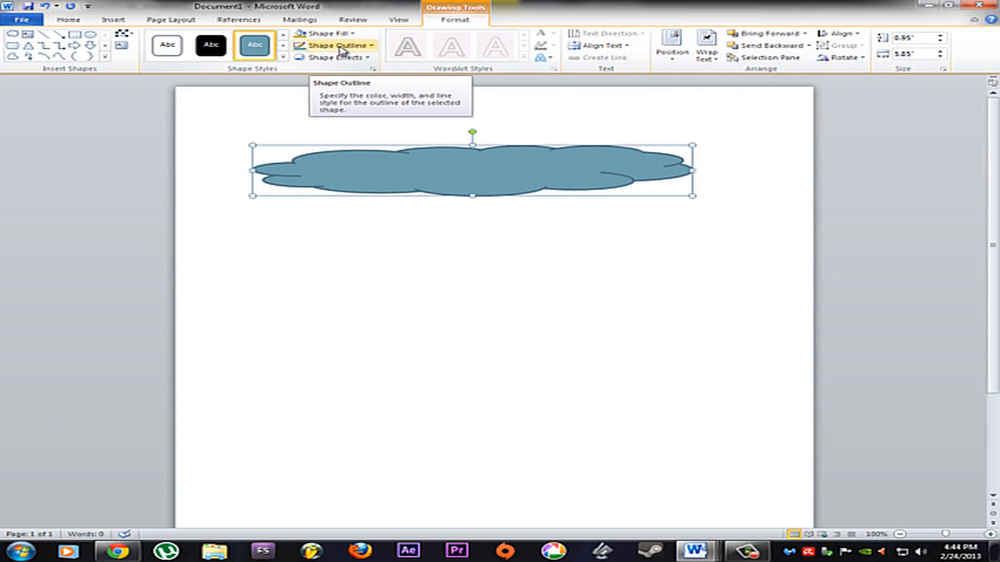
left_click(373, 46)
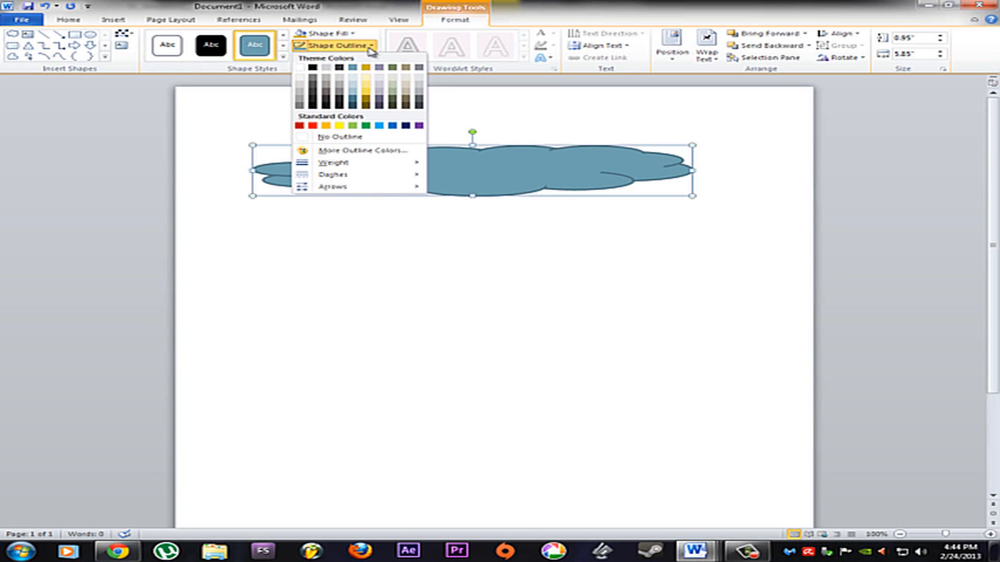
left_click(353, 88)
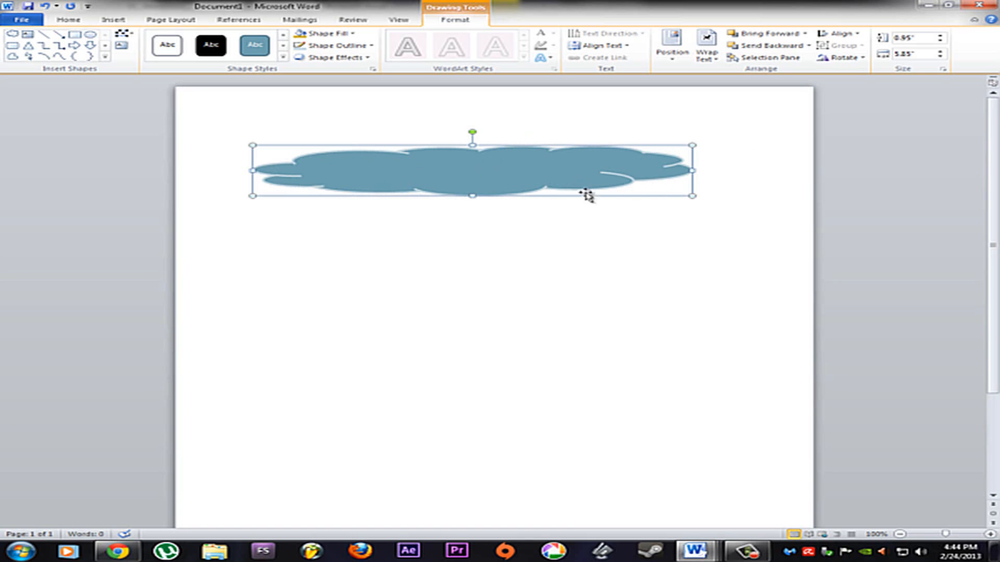
Add the text "DataLock Storage" inside the cloud shape
right_click(472, 174)
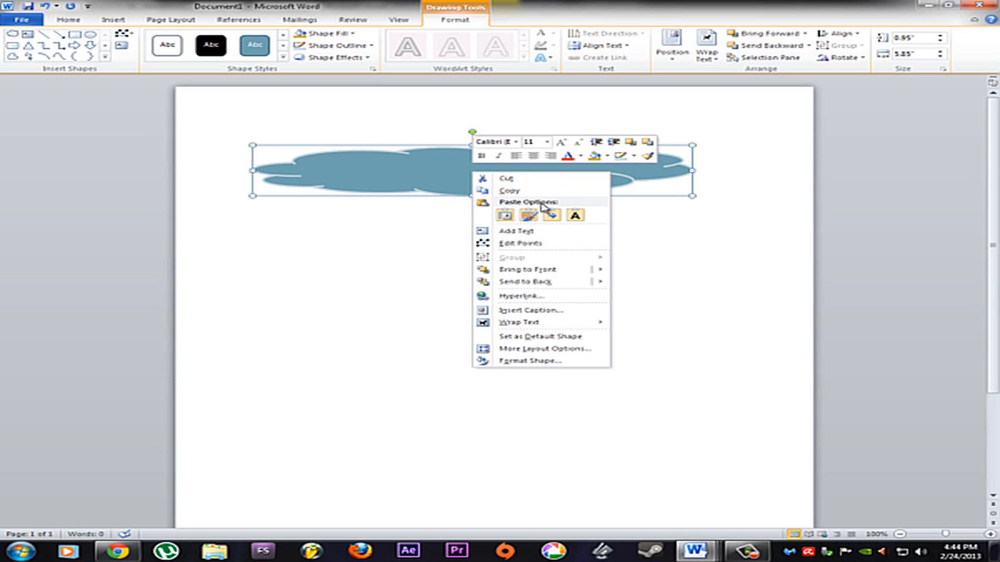
left_click(529, 232)
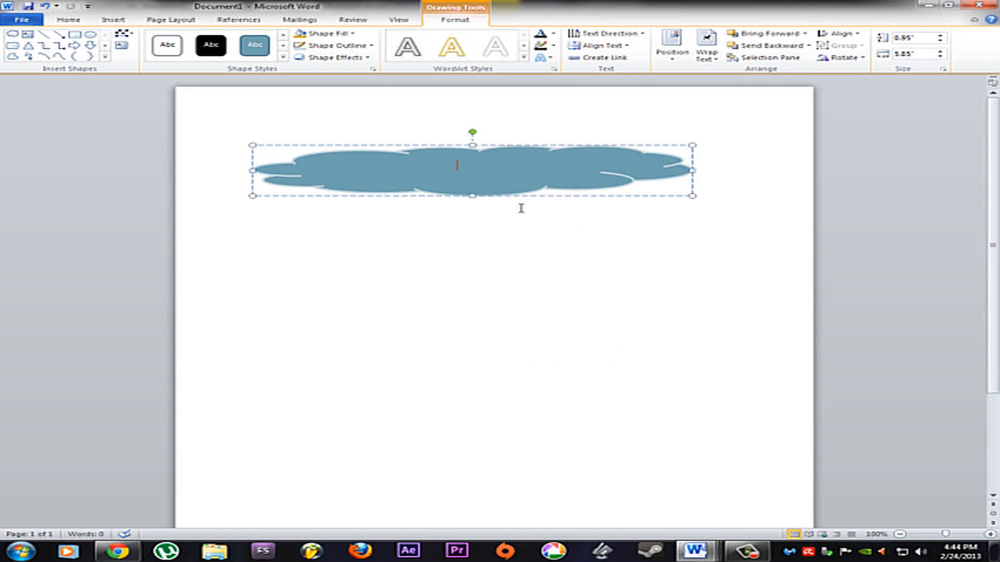
type("DataLock Storage")
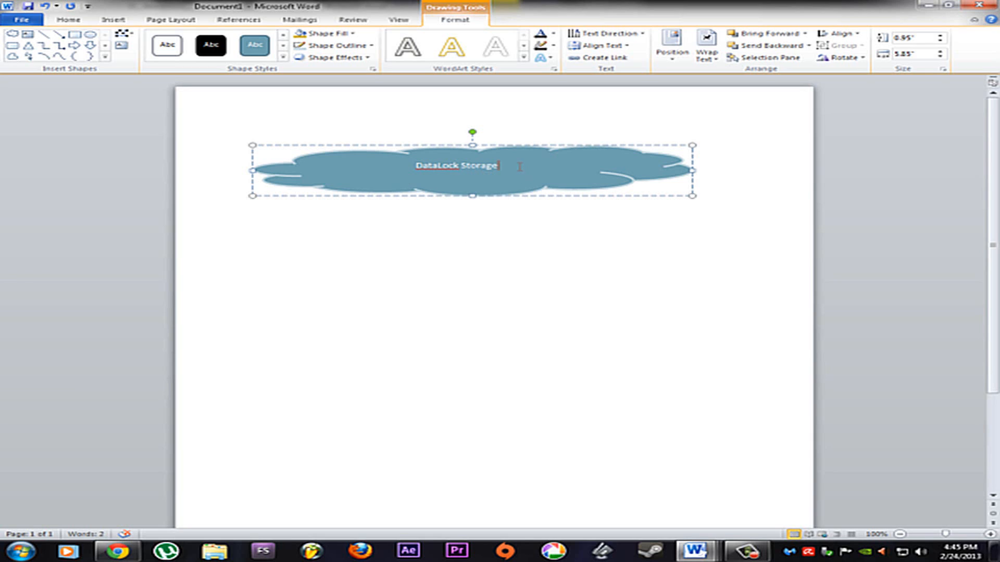
Format the cloud's DataLock Storage text as bold, 28 pt Rockwell
left_click_drag(500, 165, 416, 167)
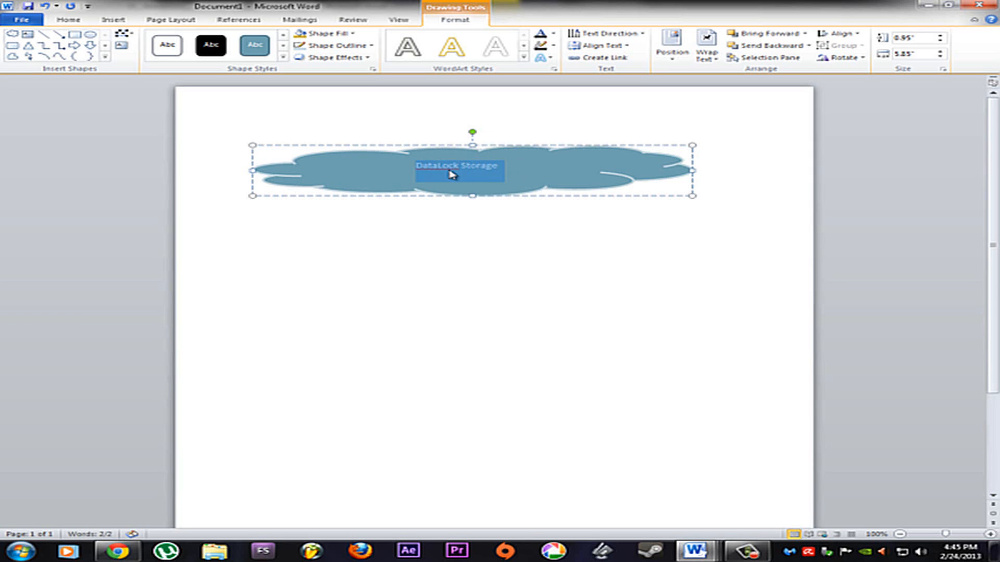
left_click(74, 22)
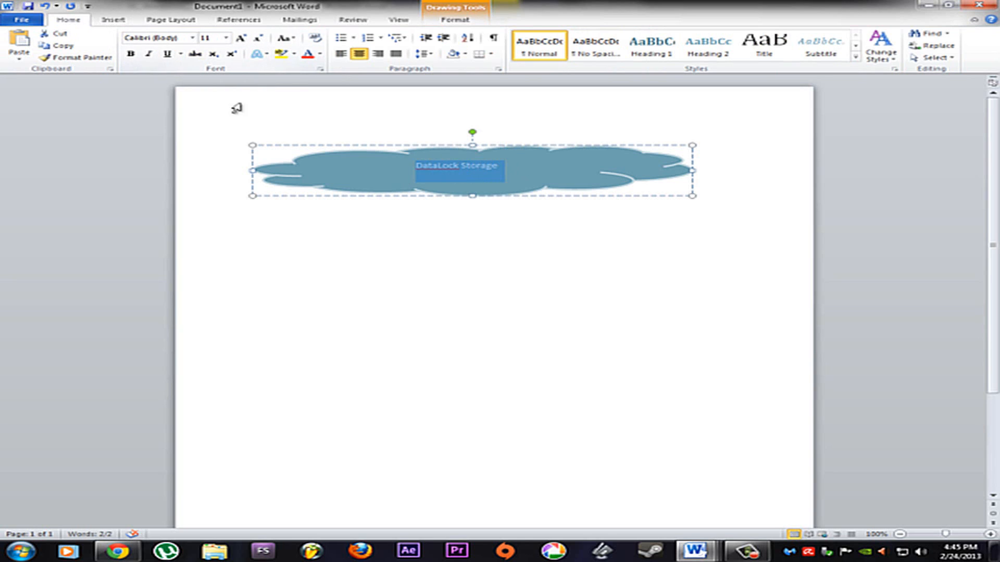
left_click(135, 58)
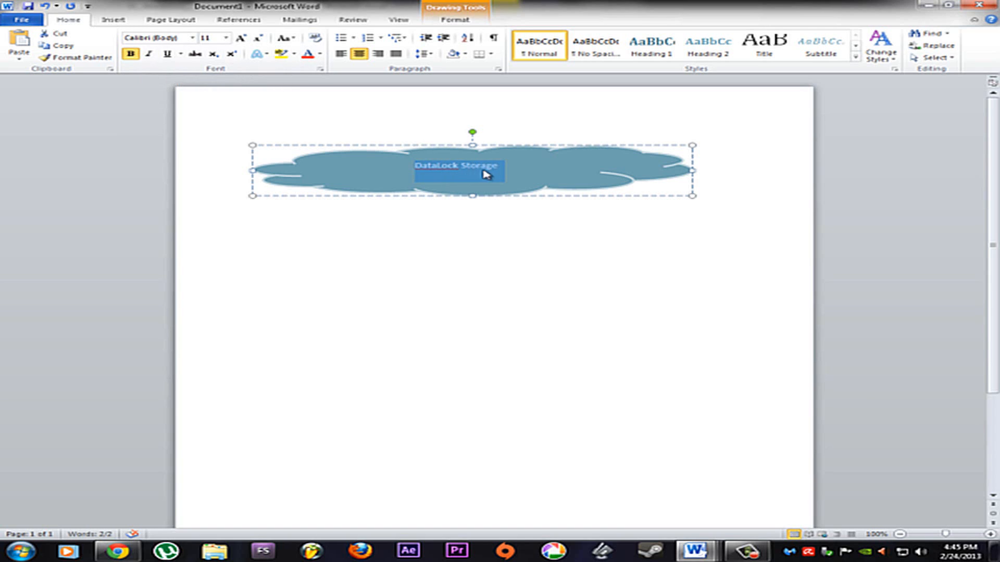
left_click(226, 40)
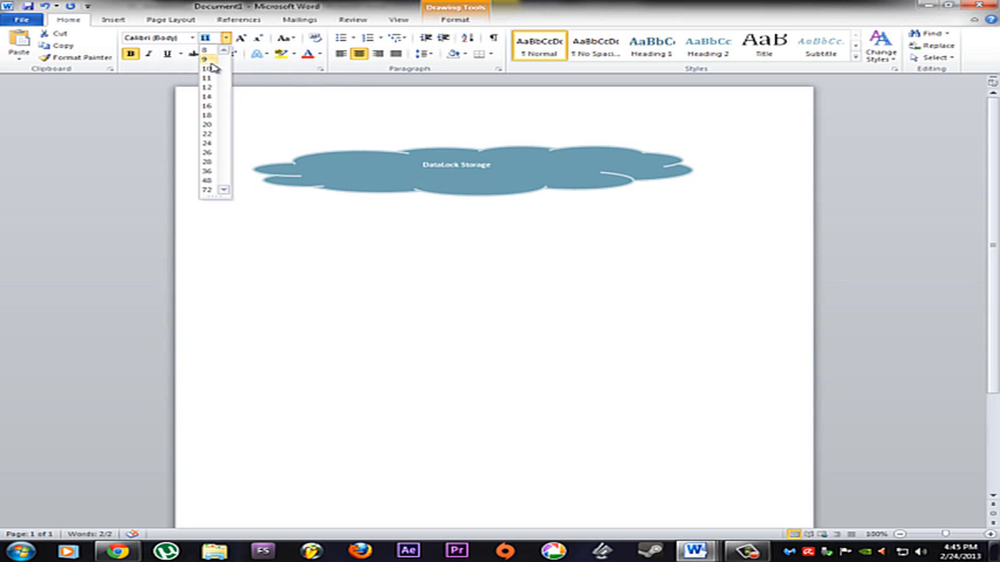
left_click(208, 162)
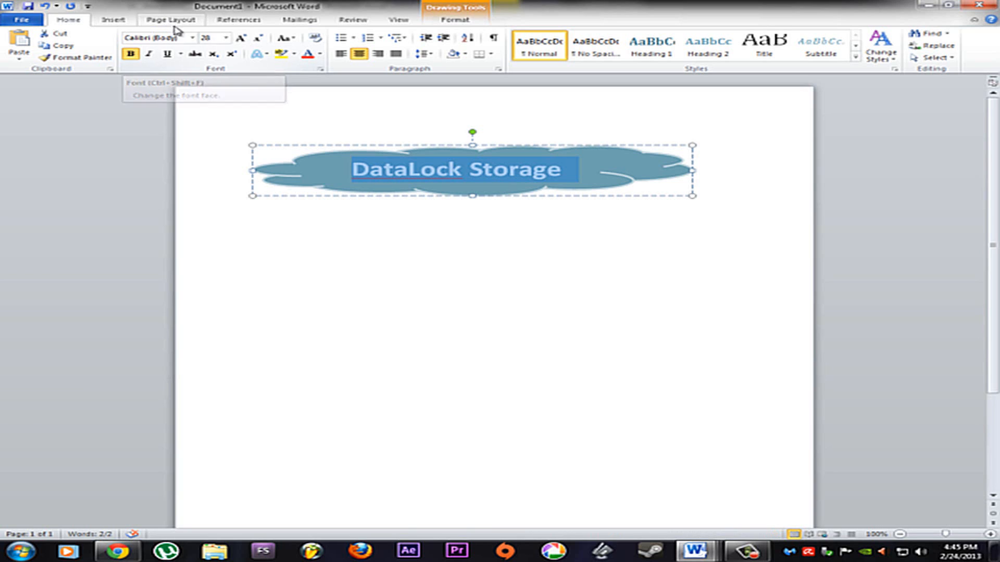
left_click(194, 41)
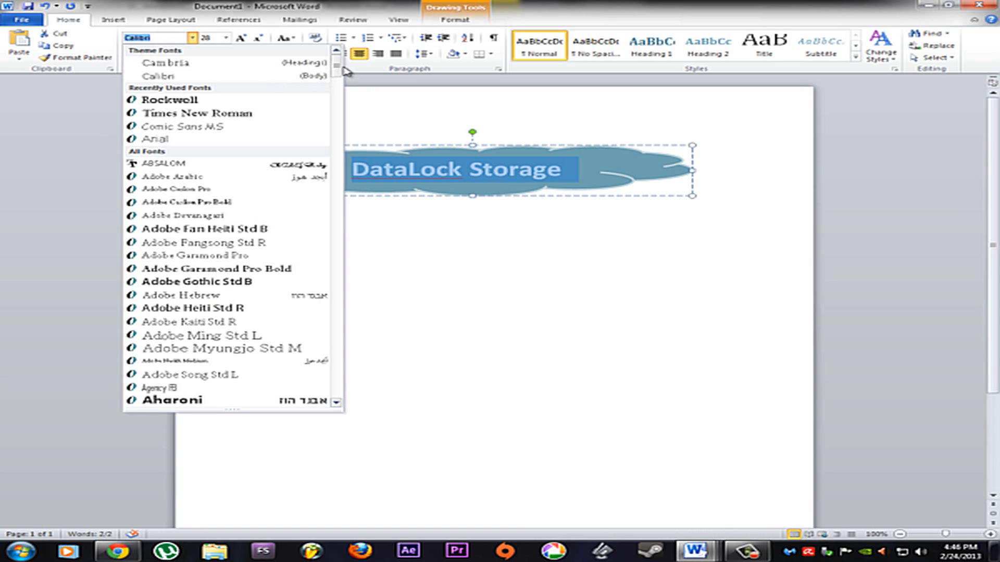
mouse_move(337, 68)
left_mouse_down()
mouse_move(328, 258)
mouse_move(338, 69)
left_mouse_up()
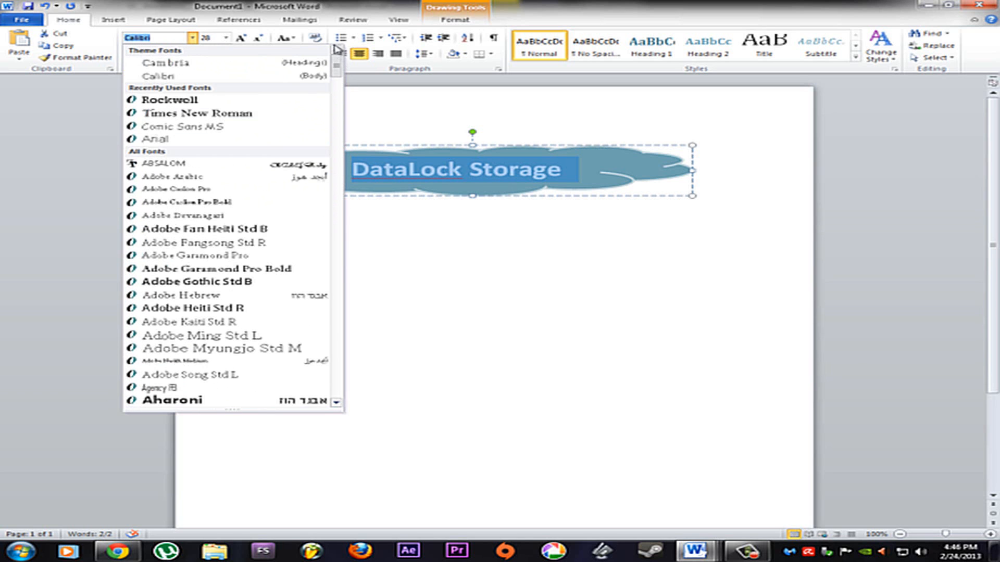
left_click(214, 101)
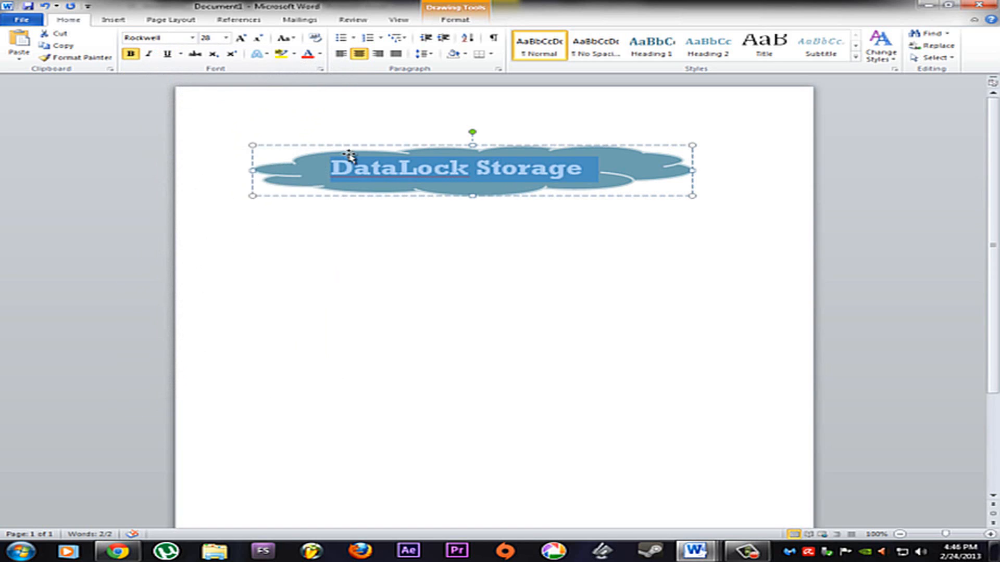
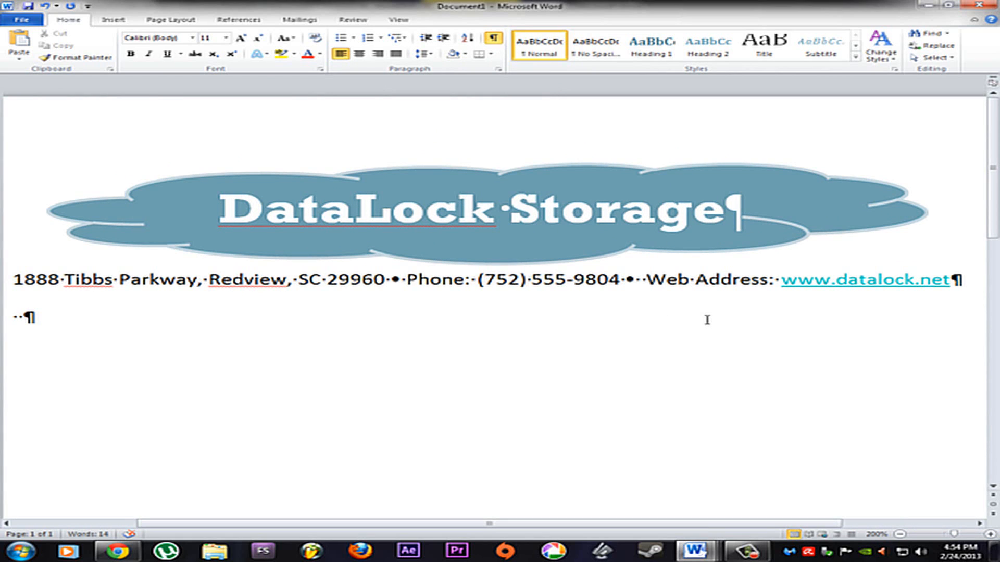
Delete the extra space before "Web Address" and the stray spaces and empty paragraph below the contact line
key("BackSpace")
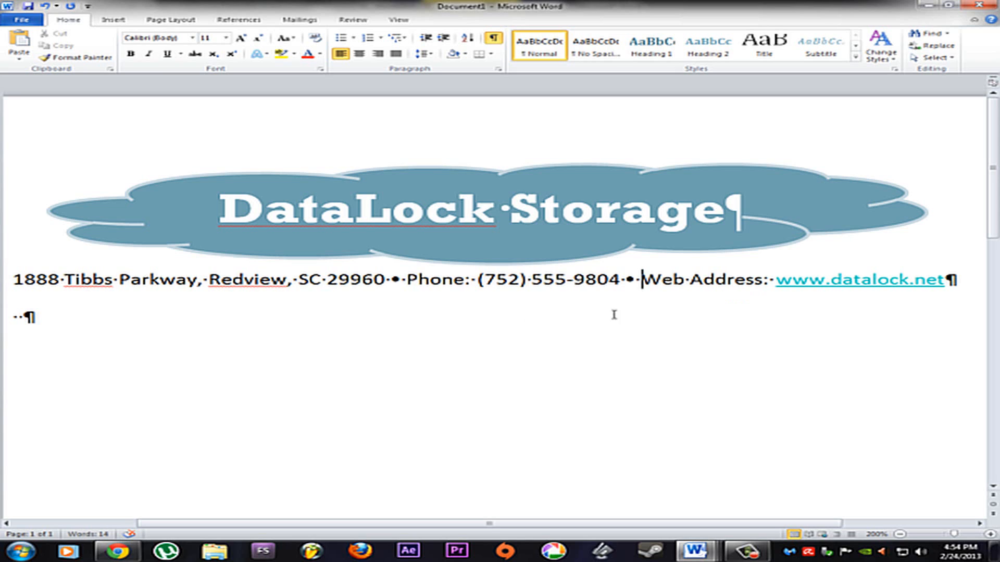
left_click(82, 315)
key("BackSpace")
key("BackSpace")
key("BackSpace")
left_click(899, 534)
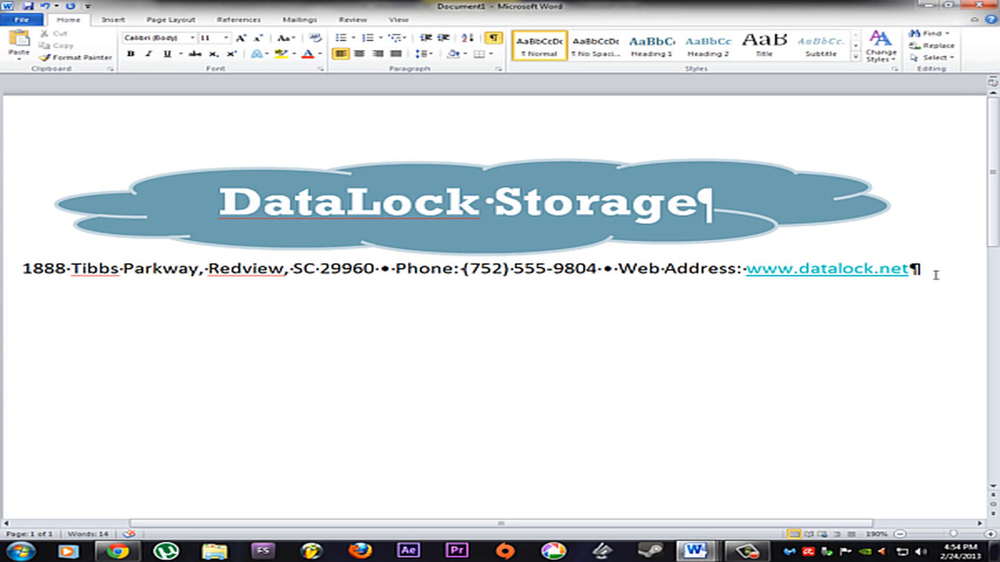
key("Return")
right_click(831, 273)
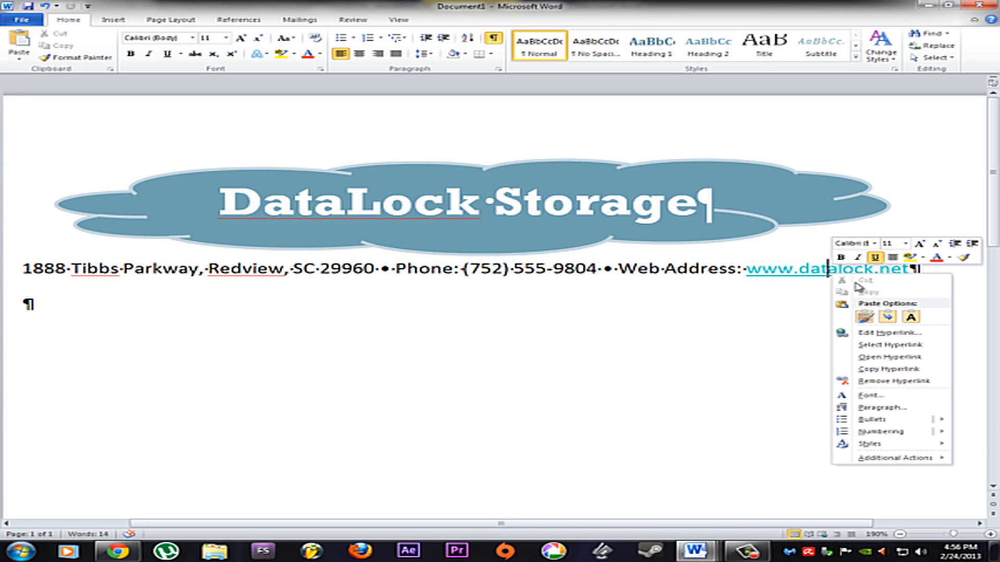
left_click(897, 383)
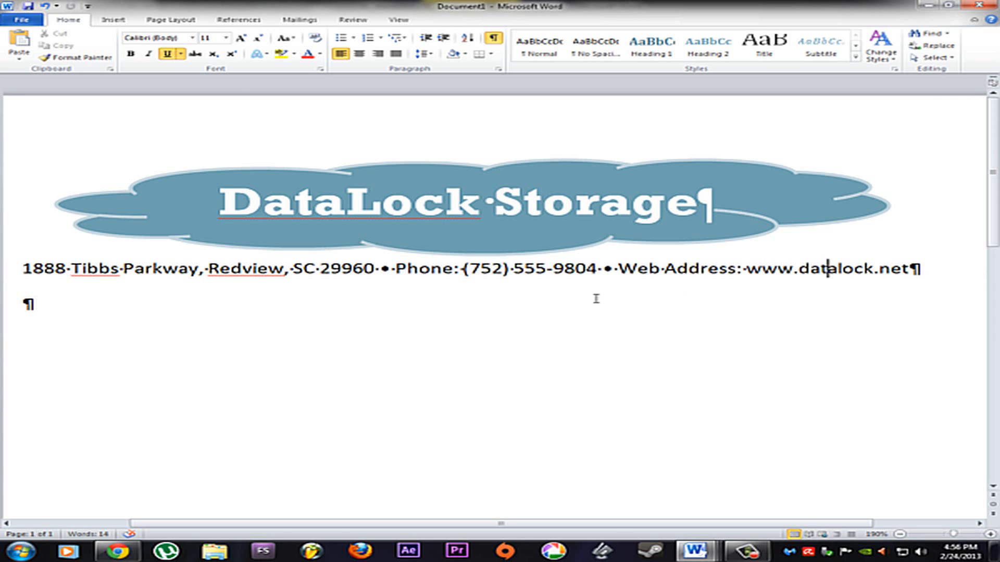
left_click(30, 306)
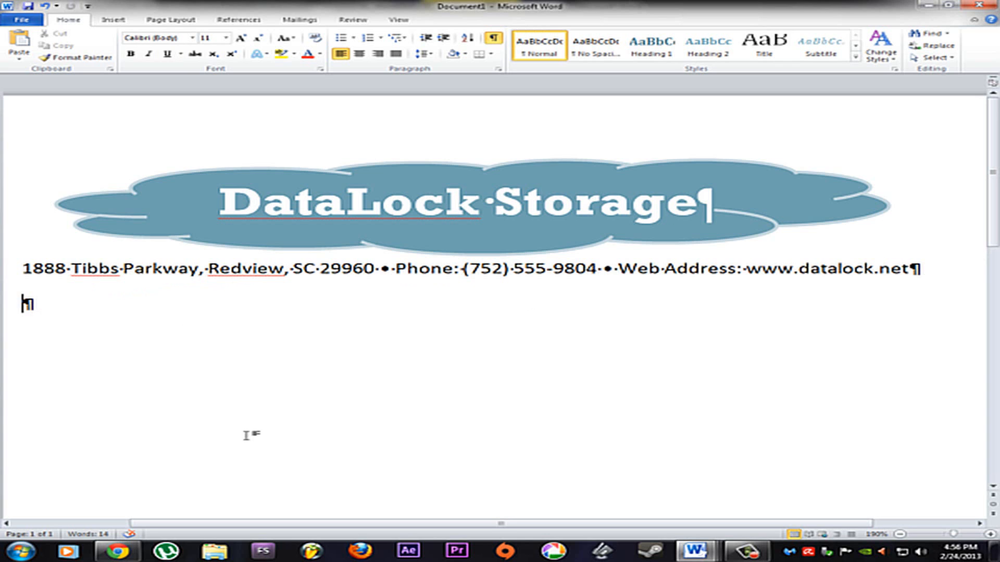
Color the entire contact line below the cloud, including its first digit, with the darkest shade of the blue theme color
left_click_drag(919, 276, 29, 270)
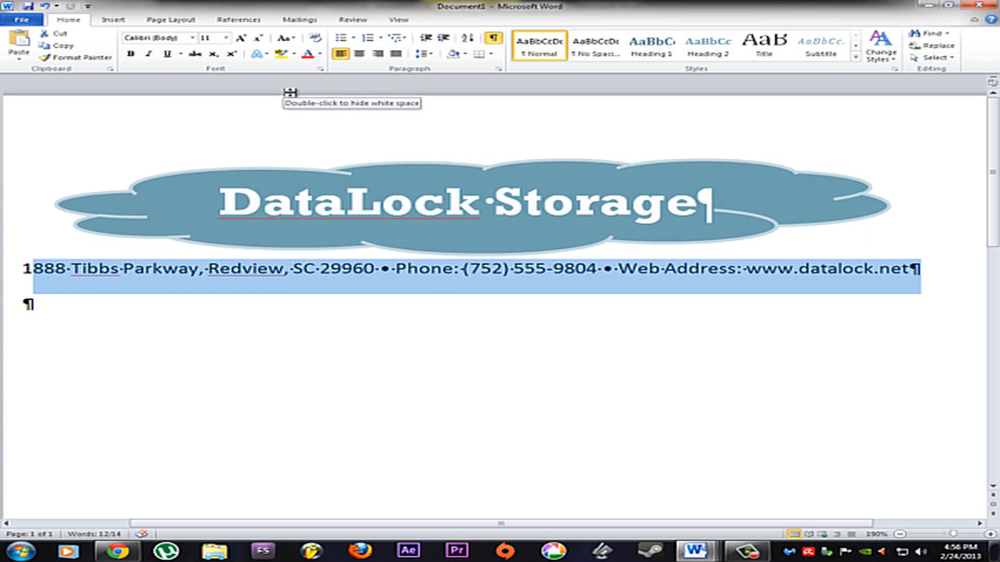
left_click(321, 54)
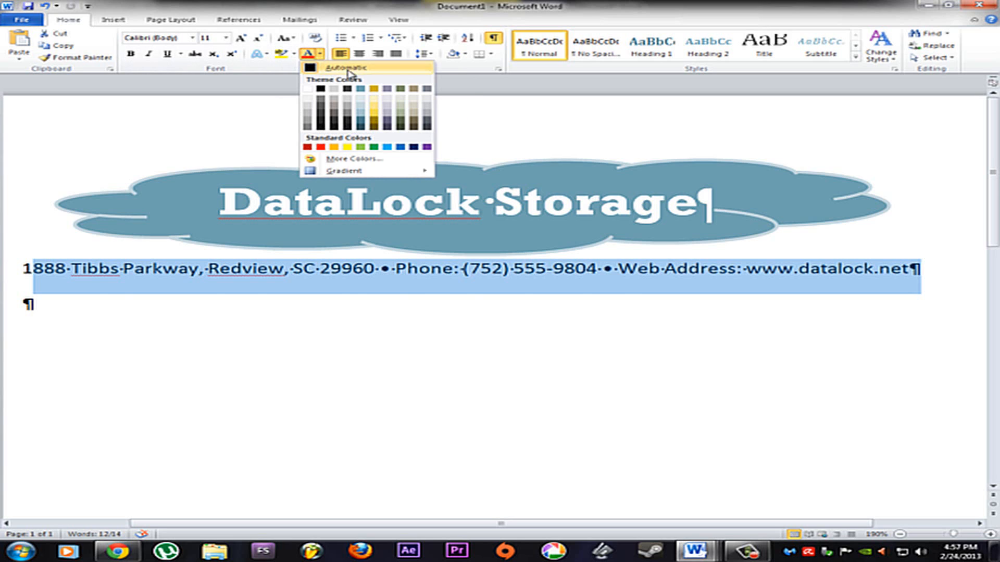
left_click(360, 128)
left_click(27, 359)
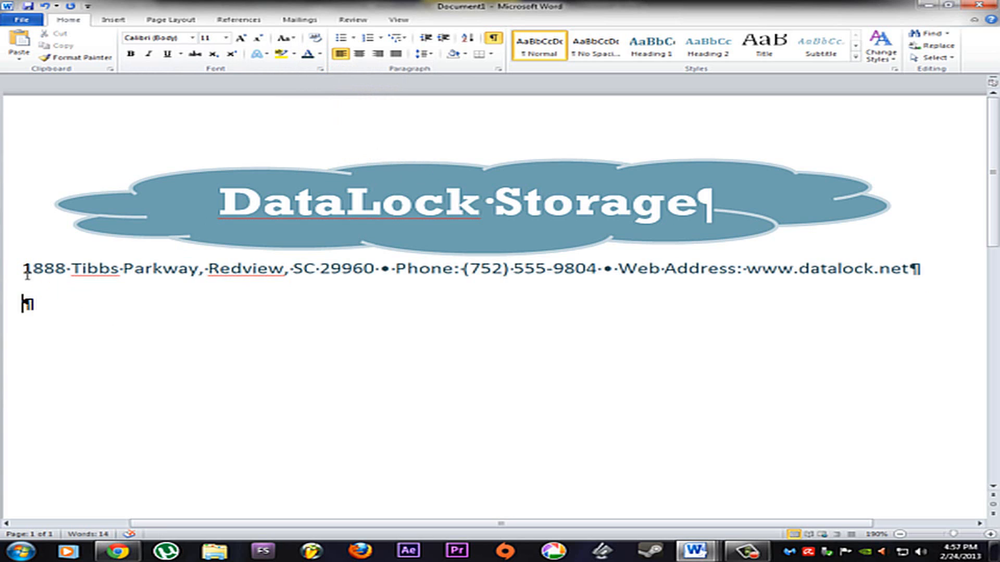
left_click_drag(33, 268, 21, 269)
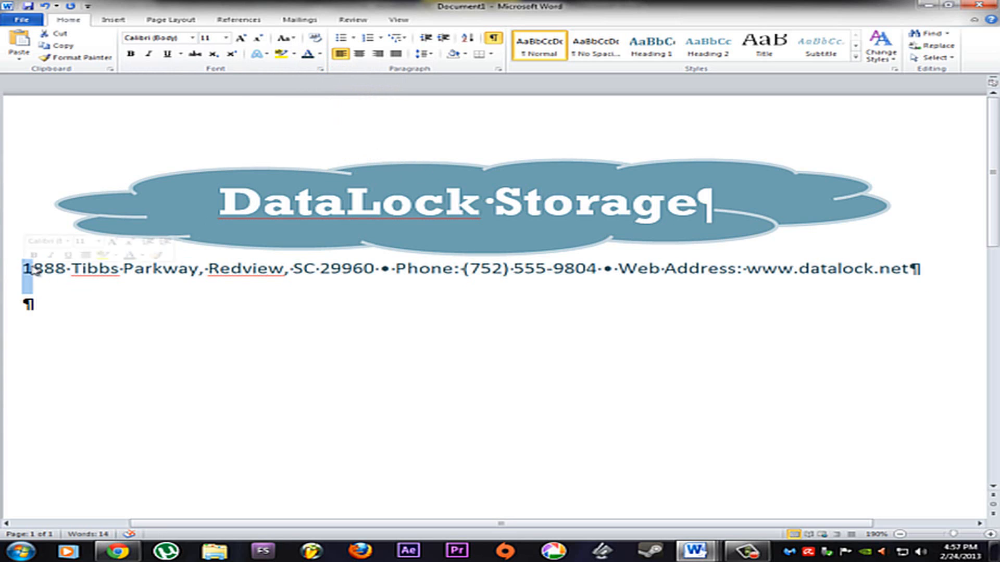
left_click(320, 54)
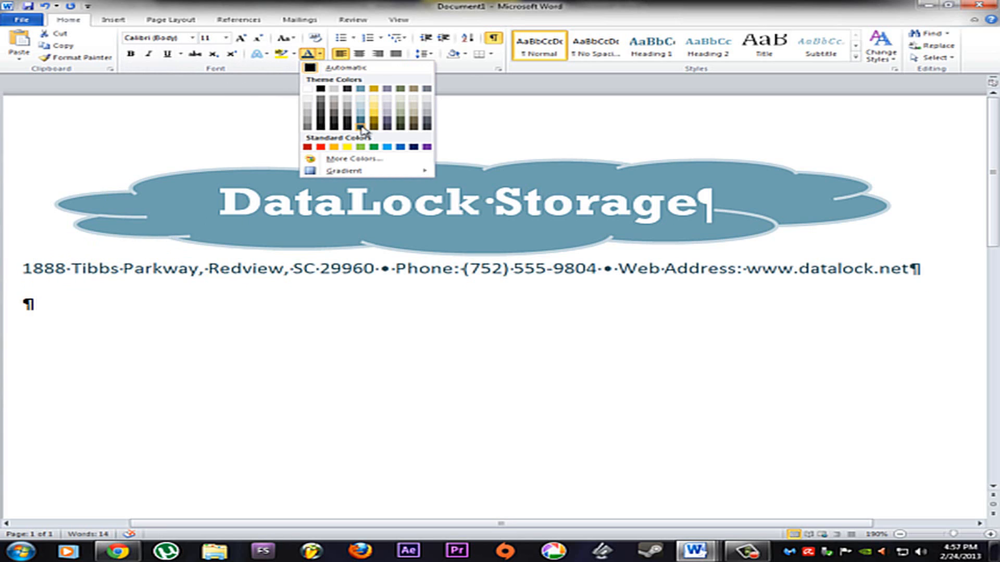
left_click(373, 127)
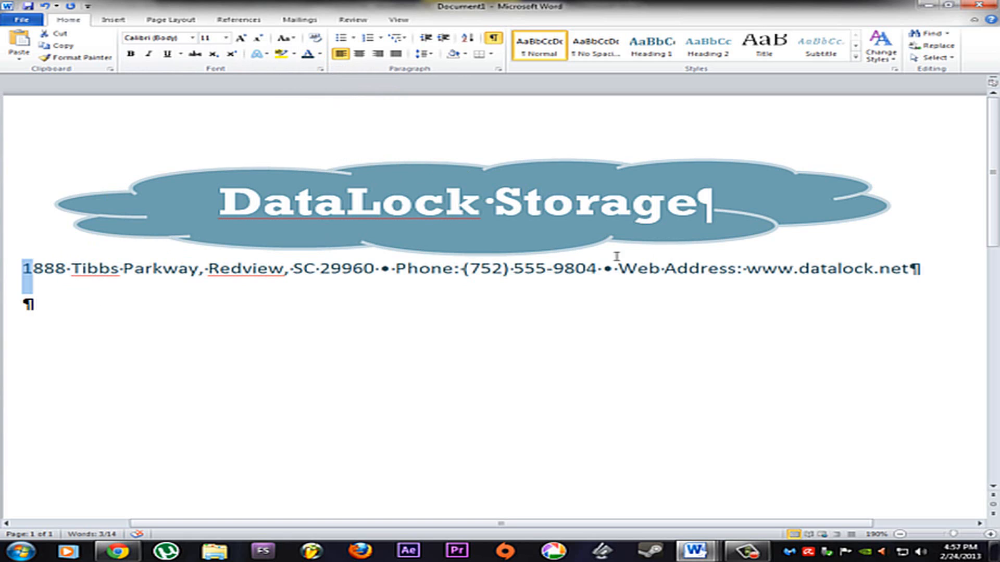
left_click(394, 274)
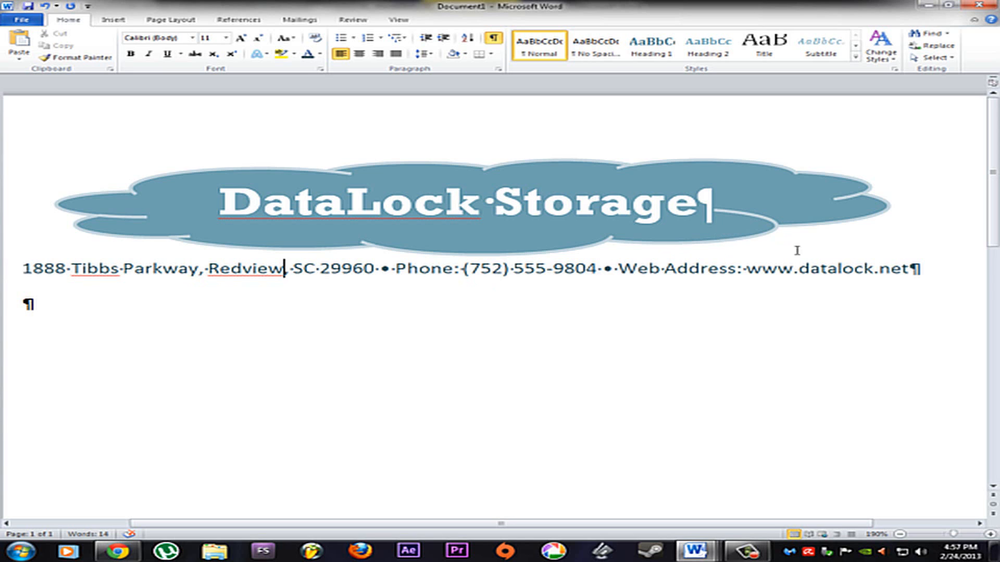
Add a bottom border to the contact line and center it
left_click_drag(909, 270, 23, 282)
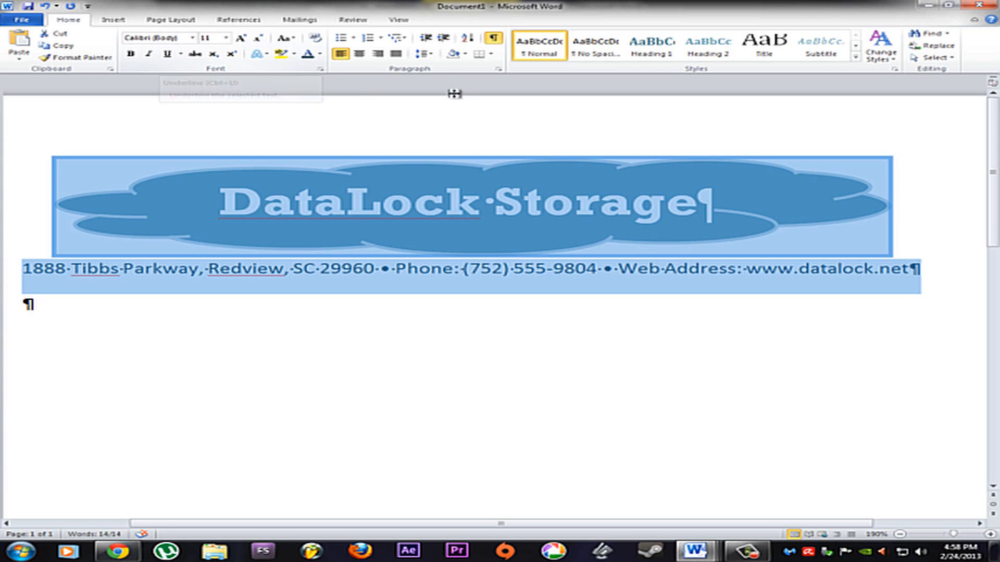
left_click(492, 54)
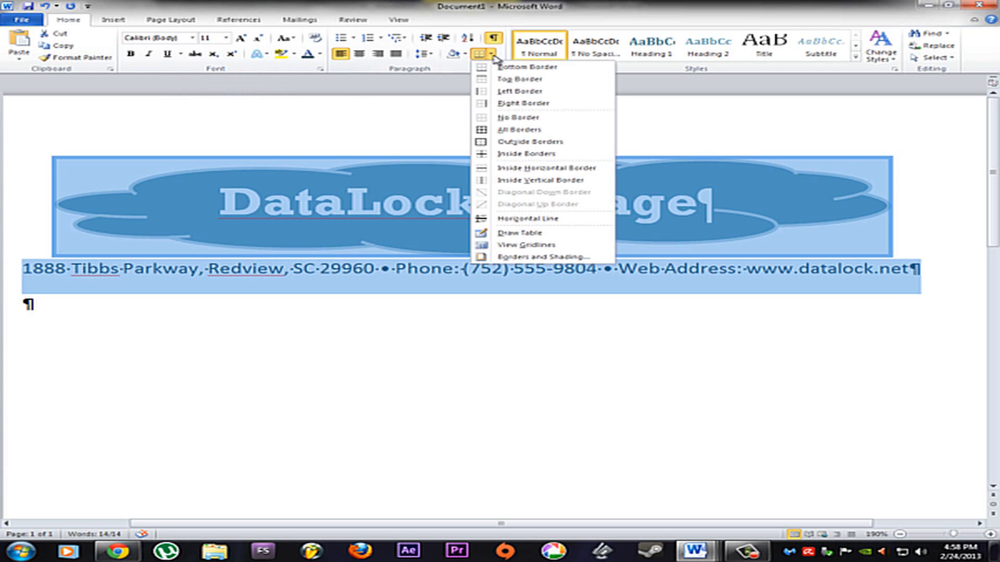
left_click(531, 69)
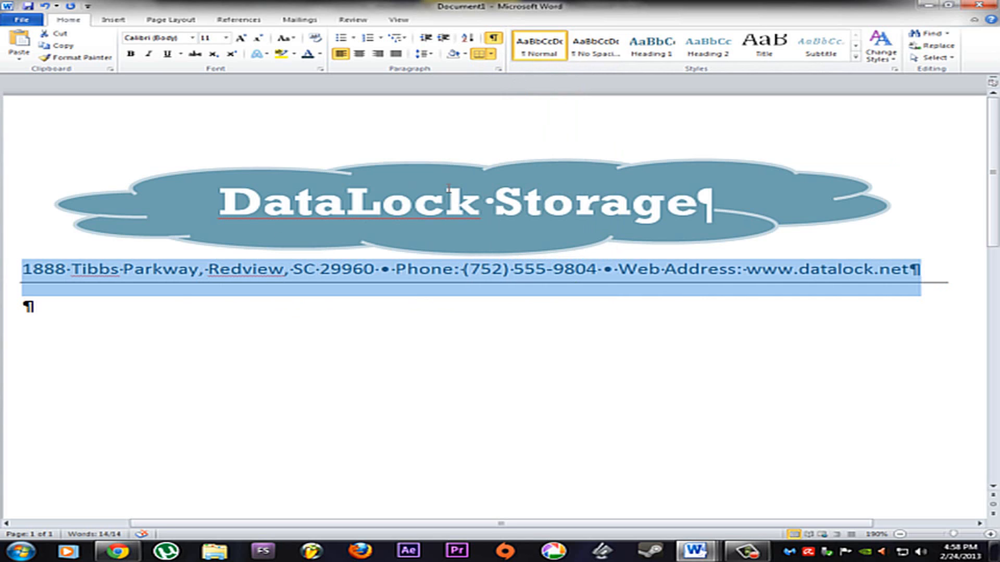
left_click(361, 59)
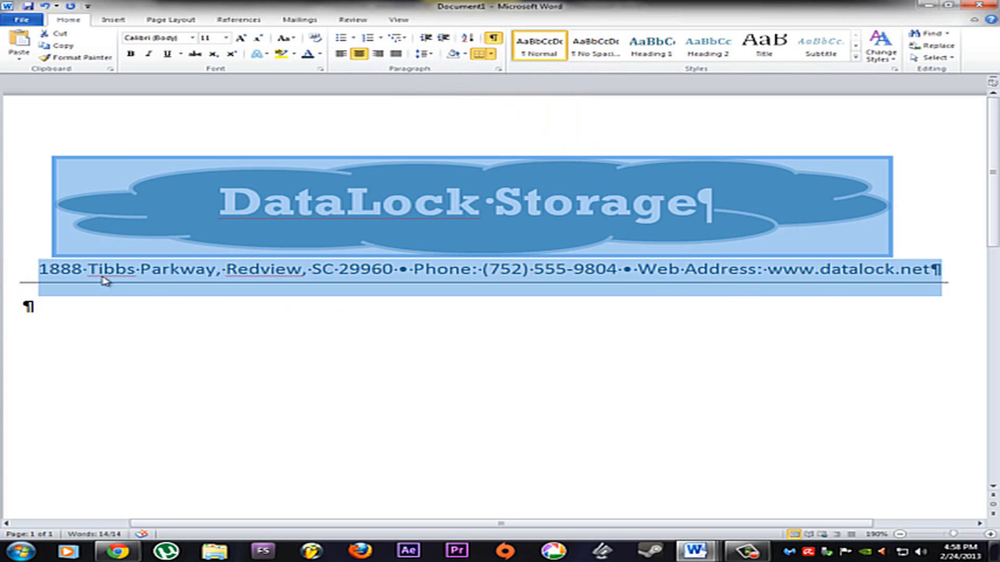
left_click(54, 288)
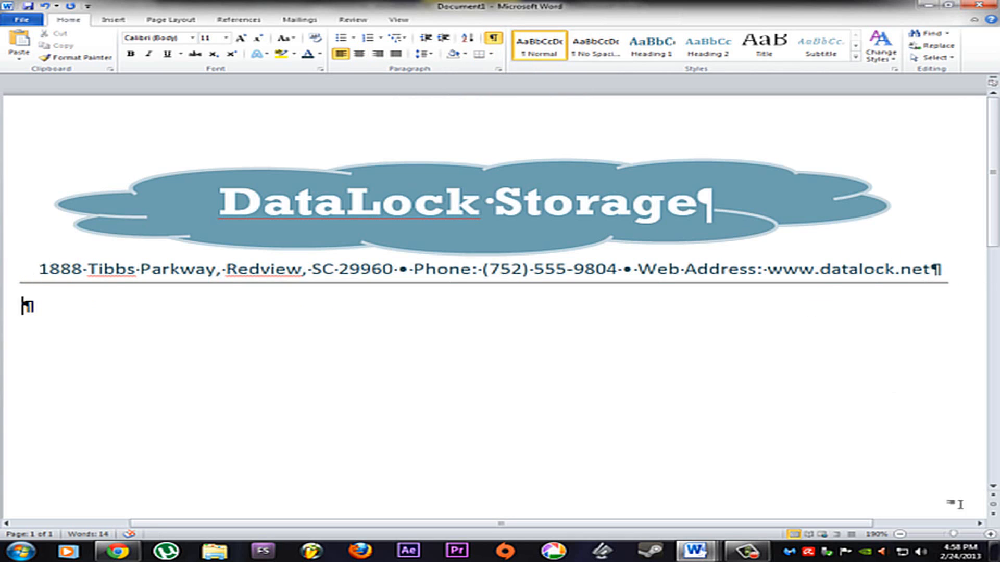
Compare the new document's letterhead with the one in the finished project 3 letter
left_click(900, 534)
left_click(900, 535)
left_click(900, 534)
left_click(899, 534)
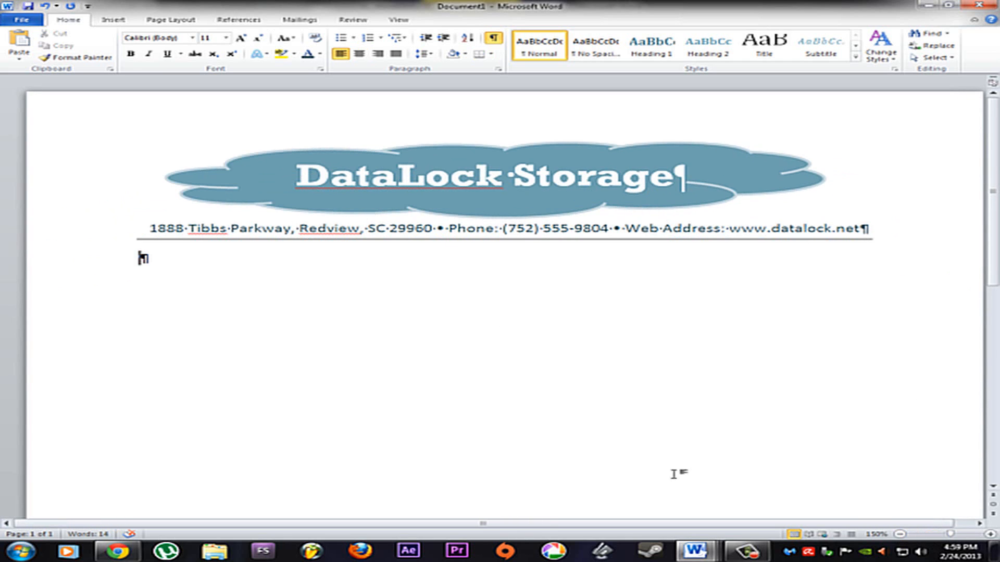
mouse_move(695, 551)
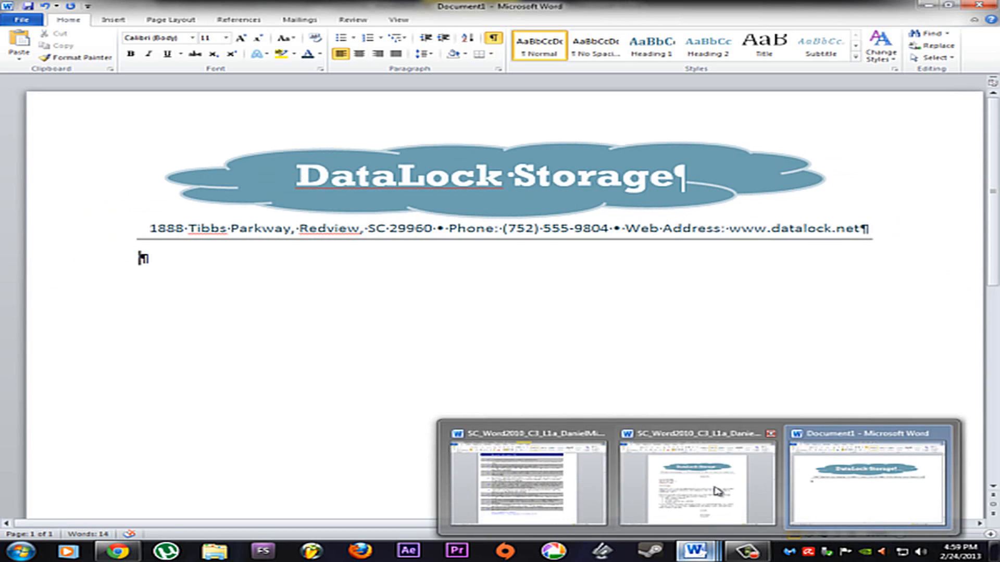
left_click(716, 499)
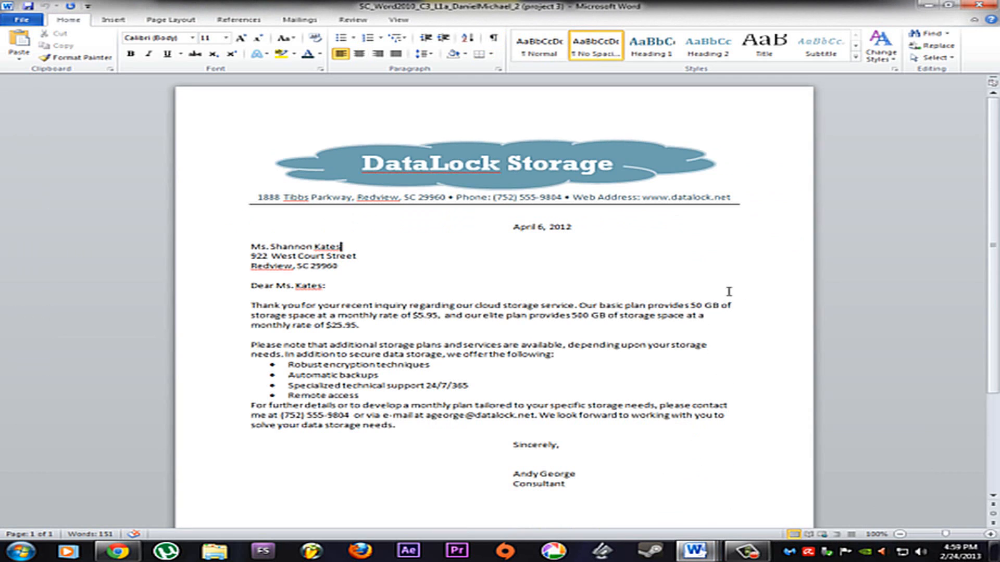
left_click(991, 534)
left_click(991, 534)
left_click(990, 535)
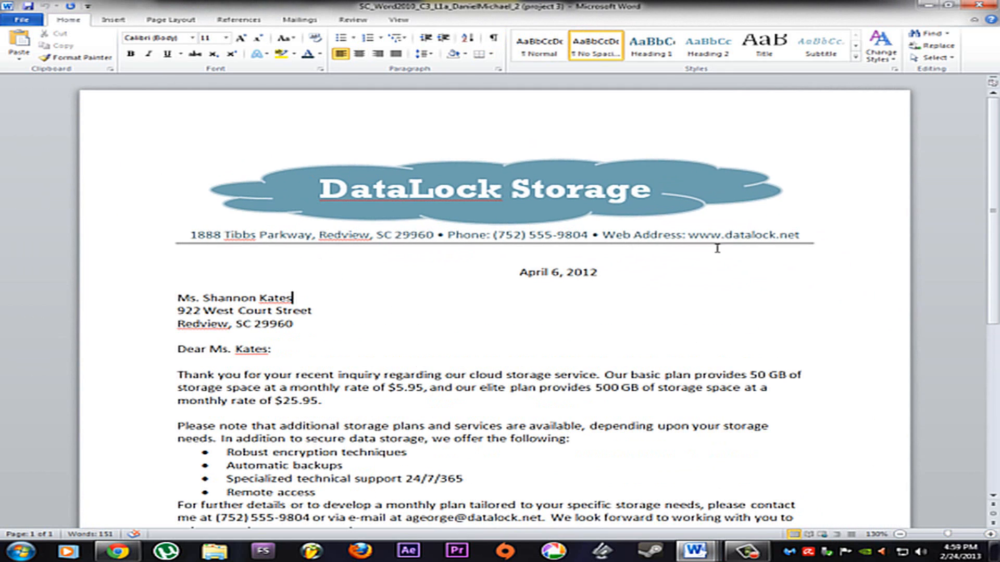
left_click(703, 554)
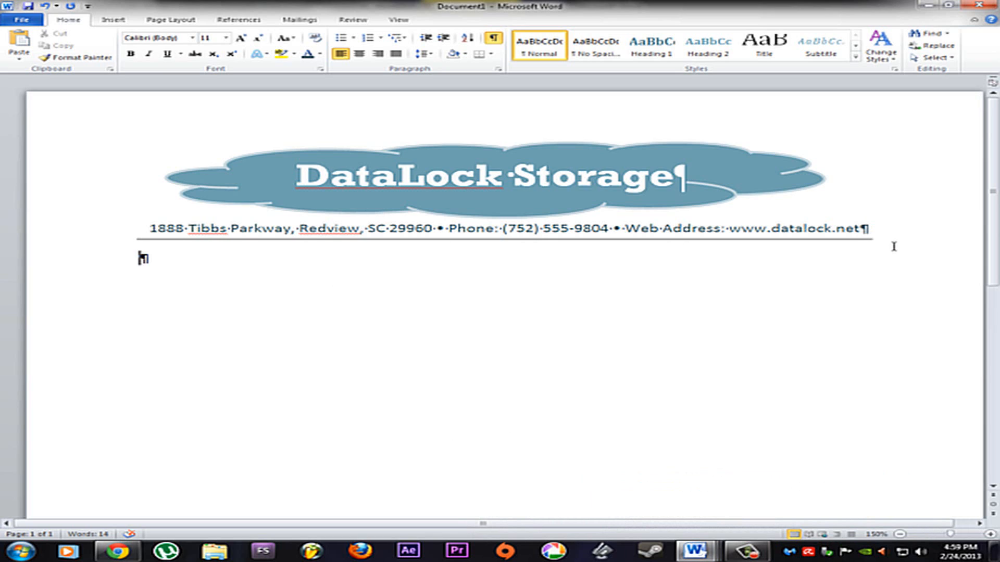
Hide the new document's formatting marks and check it against the finished project 3 letter again
left_click(494, 39)
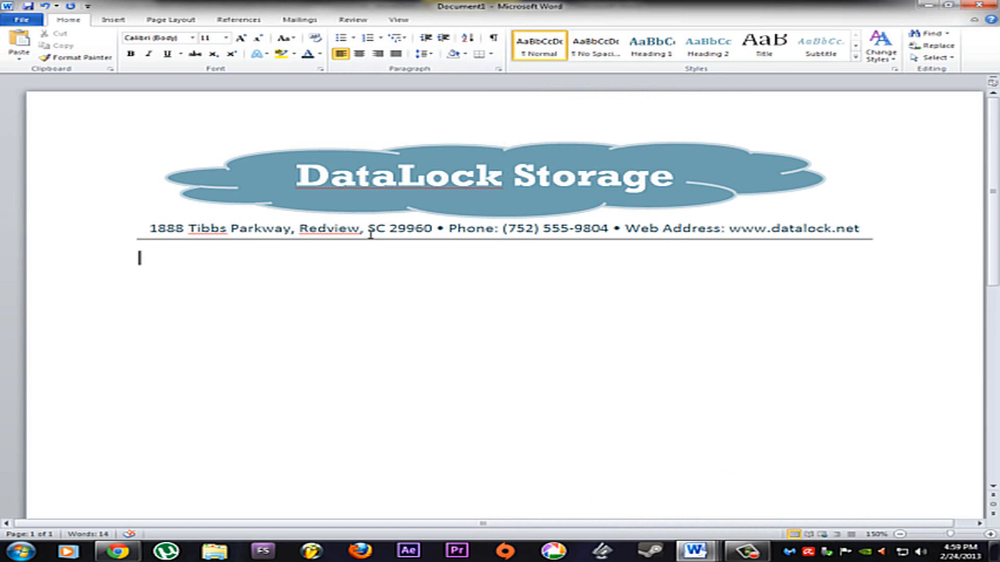
mouse_move(708, 549)
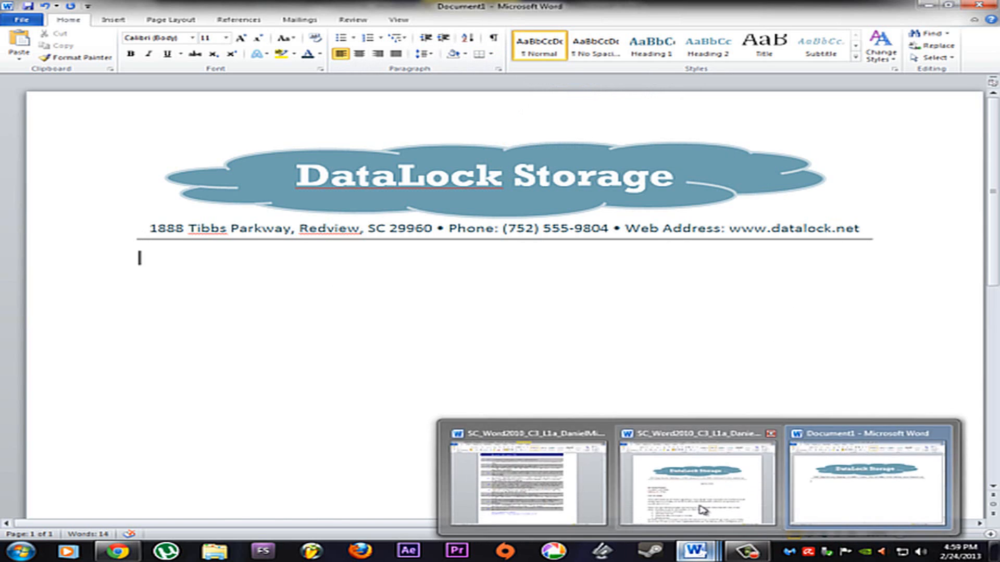
left_click(699, 484)
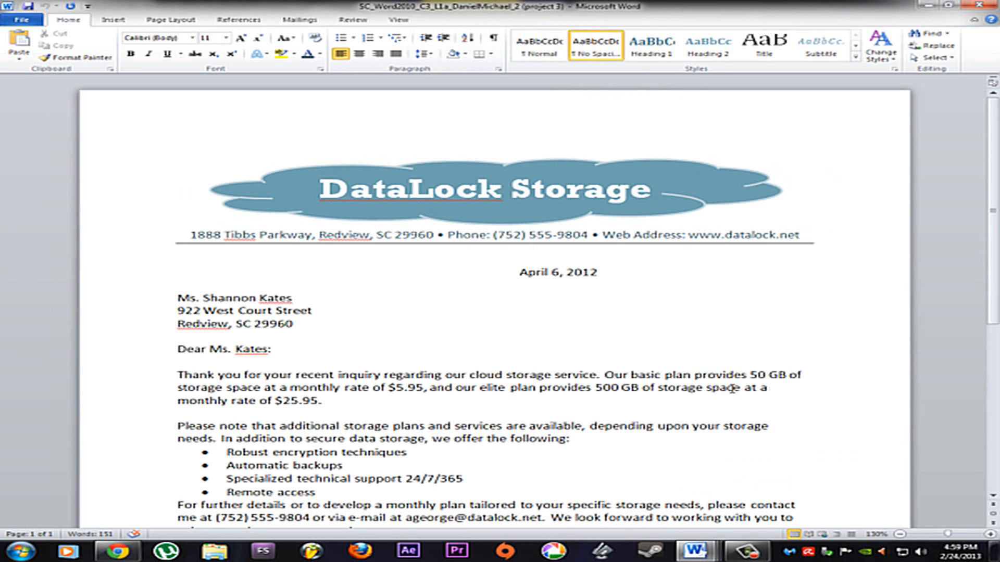
scroll(733, 389, "down", 2)
left_click(544, 487)
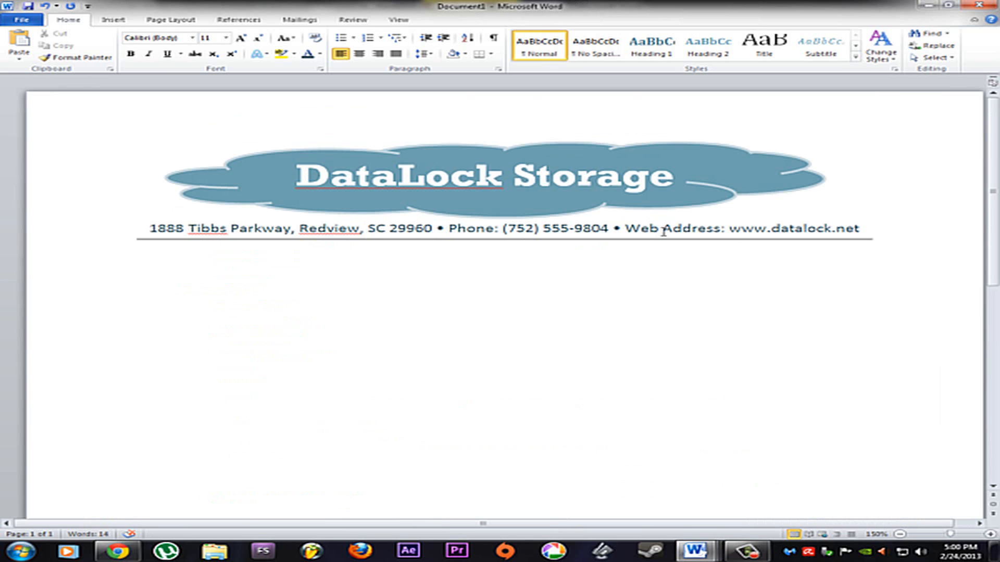
Insert a paragraph with cleared formatting after the contact line and remove the hyperlink from its web address
left_click(865, 228)
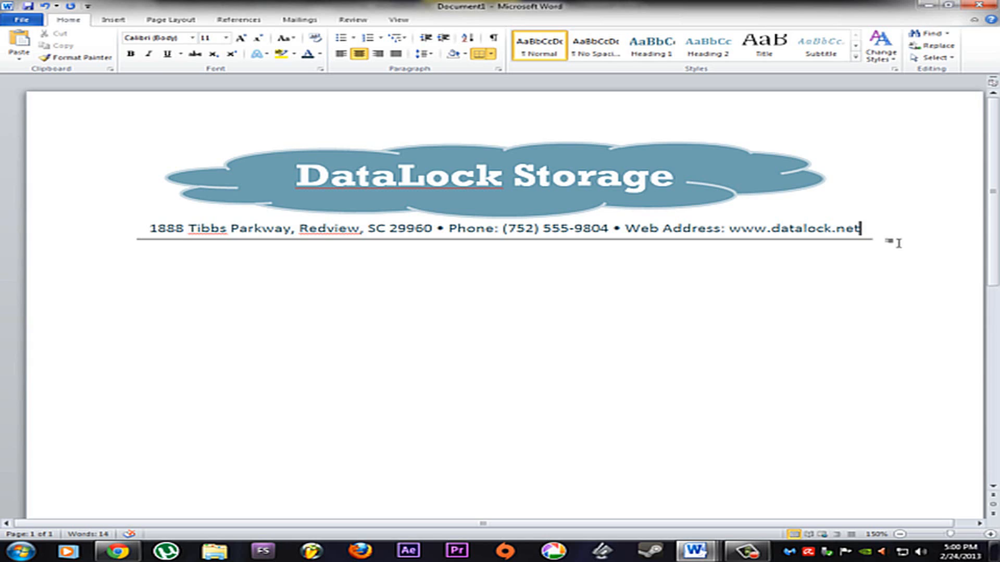
key("Return")
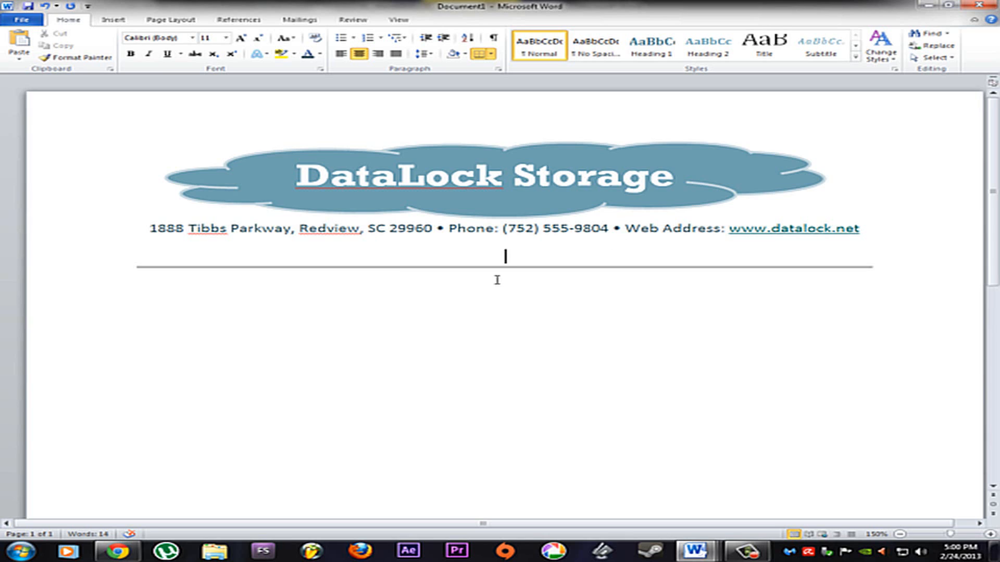
left_click(318, 41)
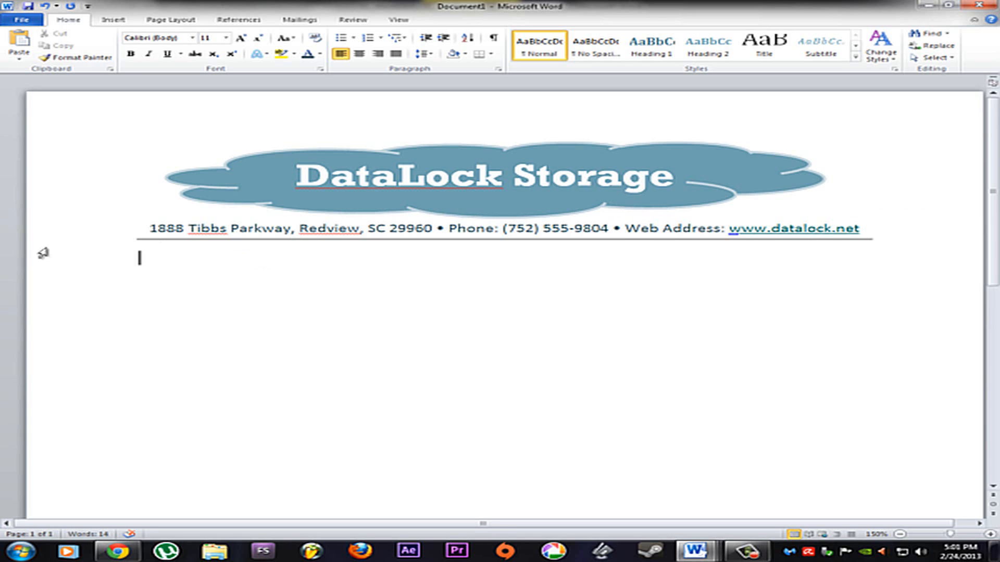
right_click(803, 229)
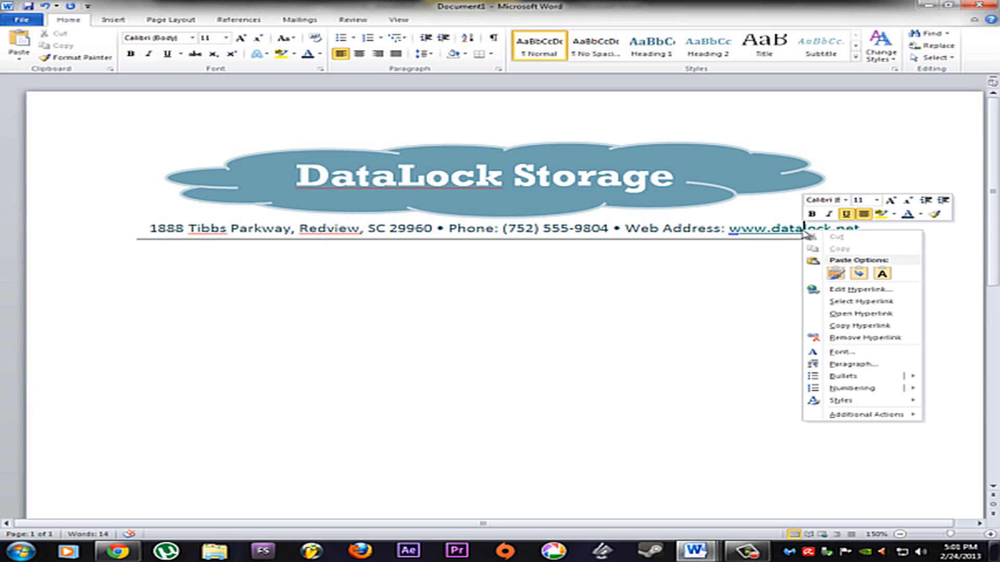
left_click(872, 338)
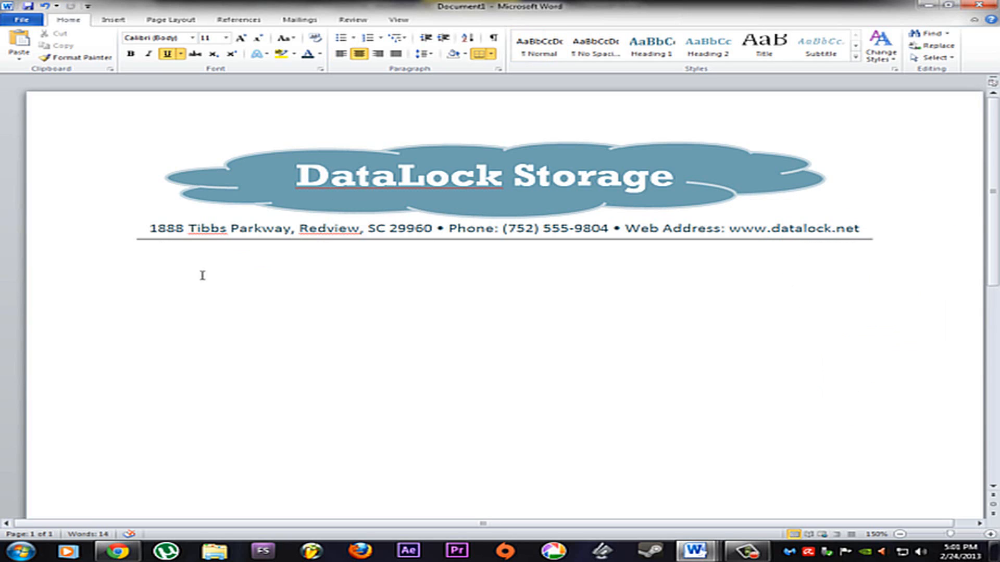
Apply the No Spacing style and the Automatic font color to the blank line below the contact line
left_click(155, 259)
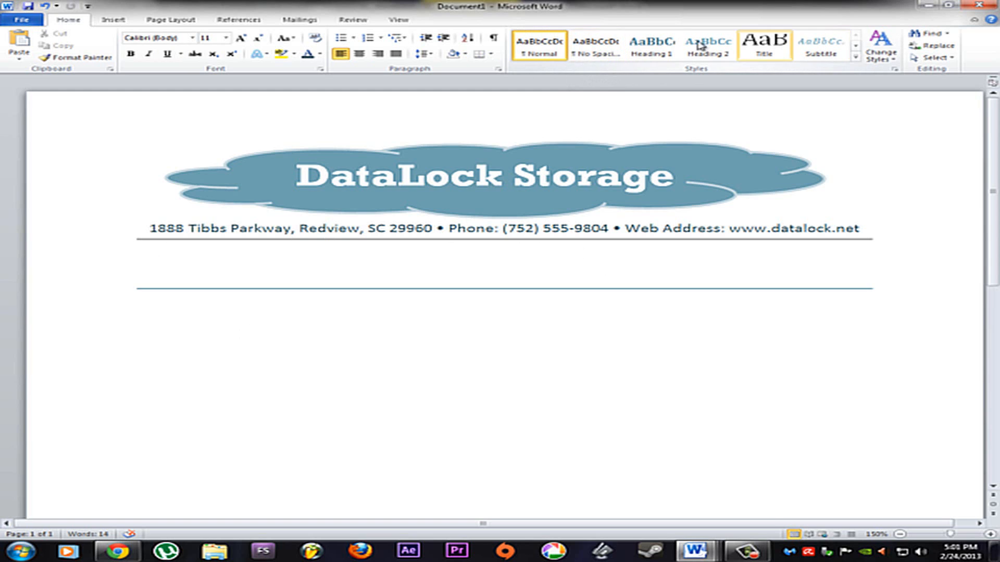
left_click(856, 61)
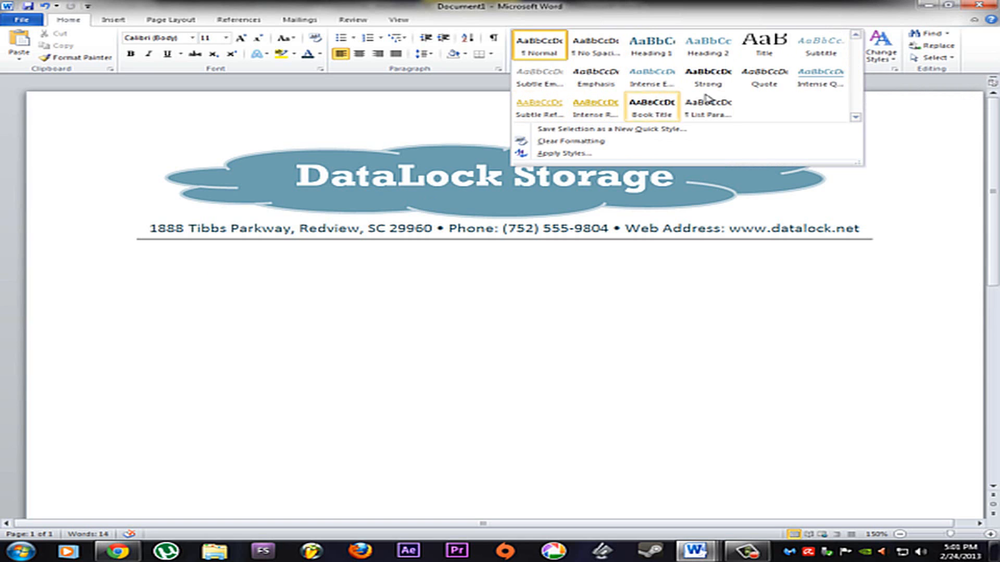
left_click(599, 49)
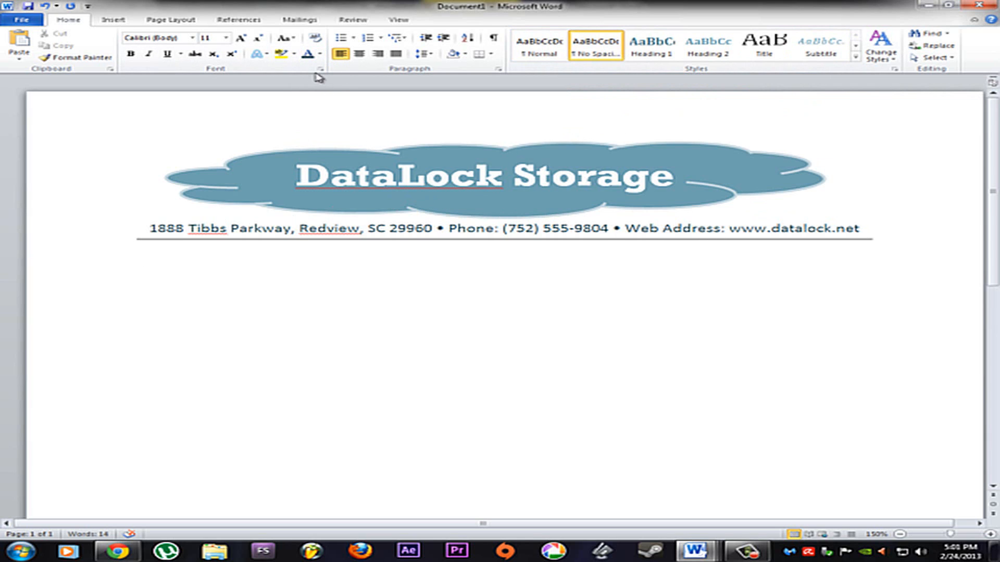
left_click(320, 54)
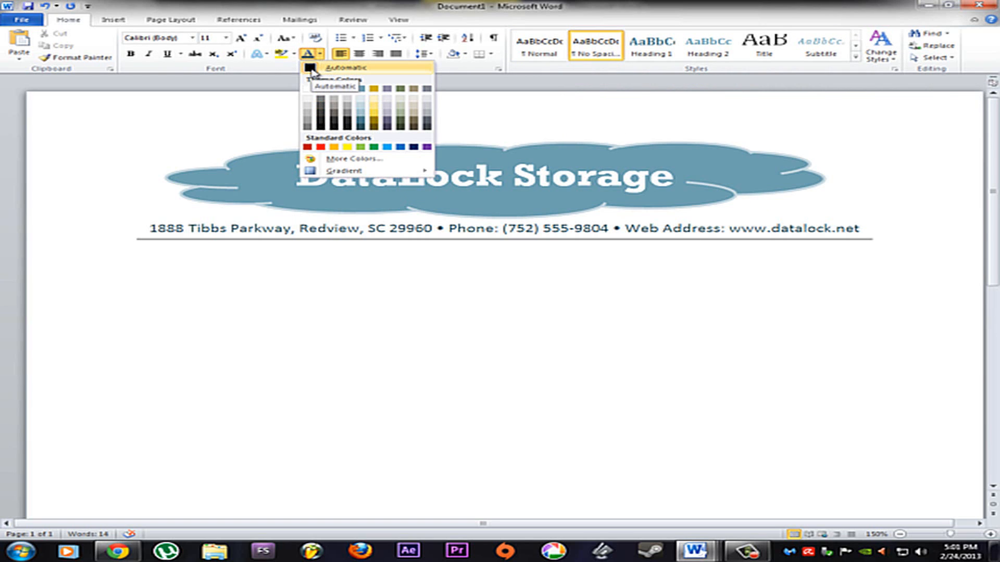
left_click(311, 67)
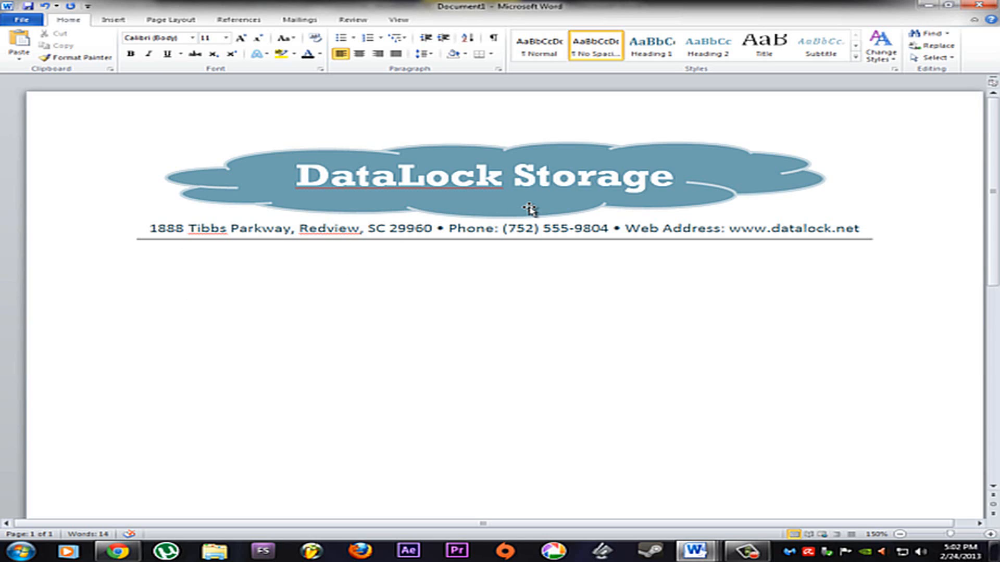
Show the formatting marks and delete the extra empty paragraph below the contact line
left_click(495, 38)
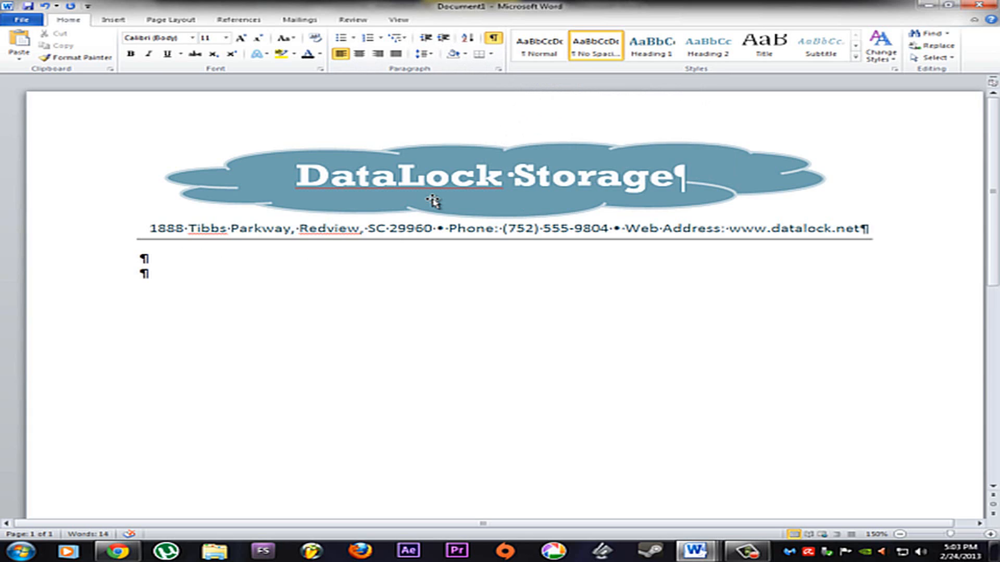
left_click(151, 272)
key("BackSpace")
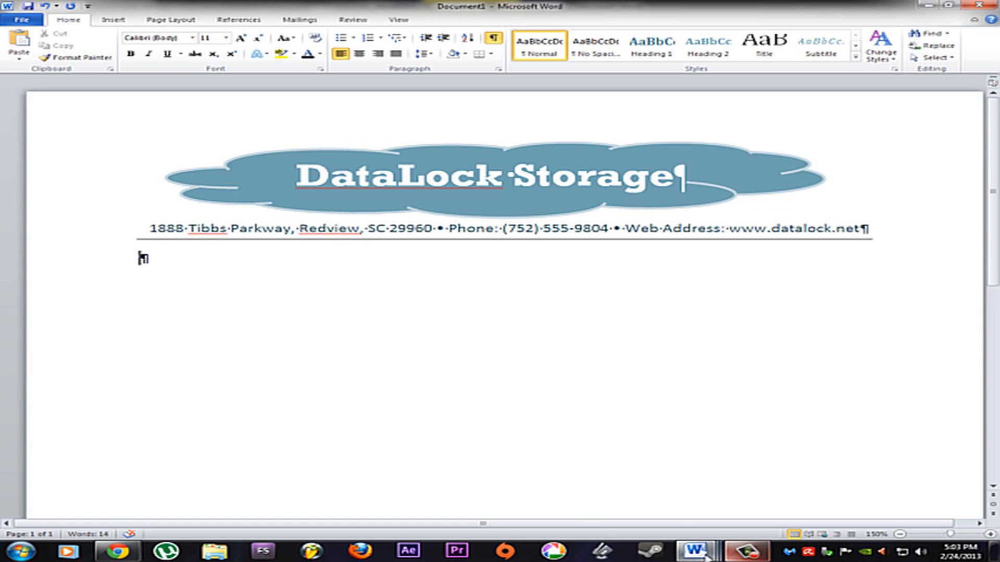
Switch to the finished project 3 letter and show its formatting marks to examine the paragraph spacing and tabs
mouse_move(695, 550)
left_click(704, 522)
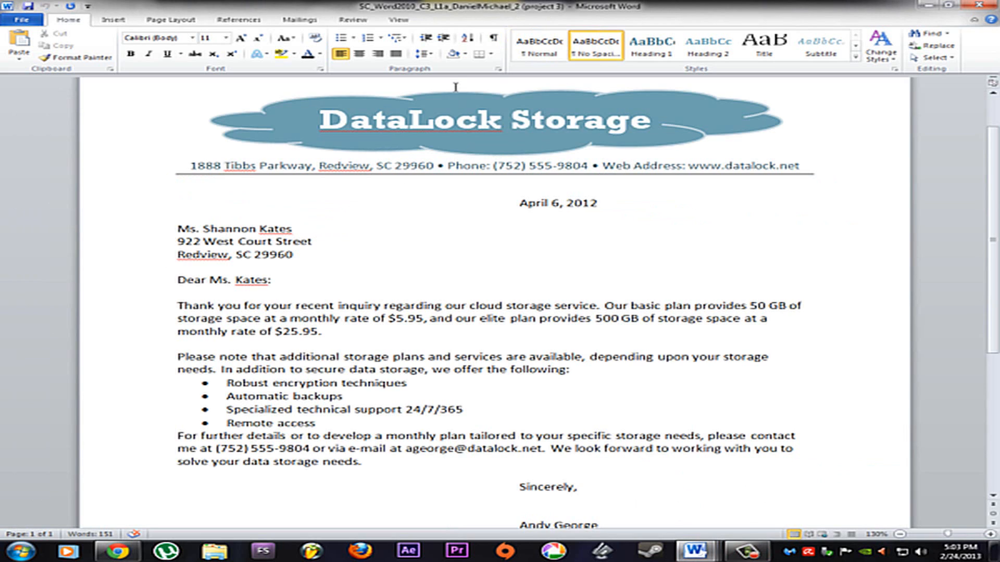
left_click(495, 39)
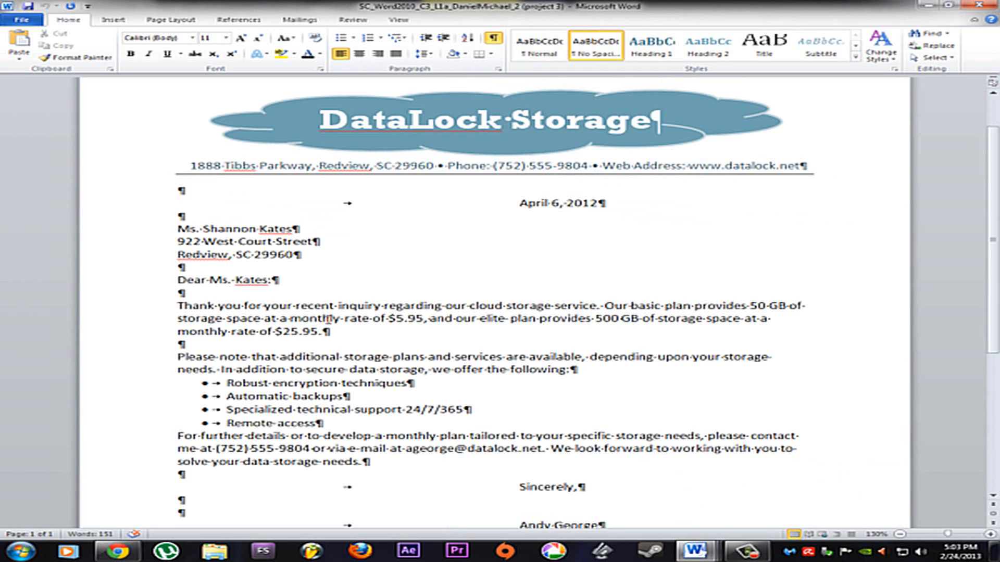
Return from the finished project 3 letter to the new document and add another blank paragraph below the contact line
scroll(591, 361, "down", 4)
scroll(414, 347, "up", 4)
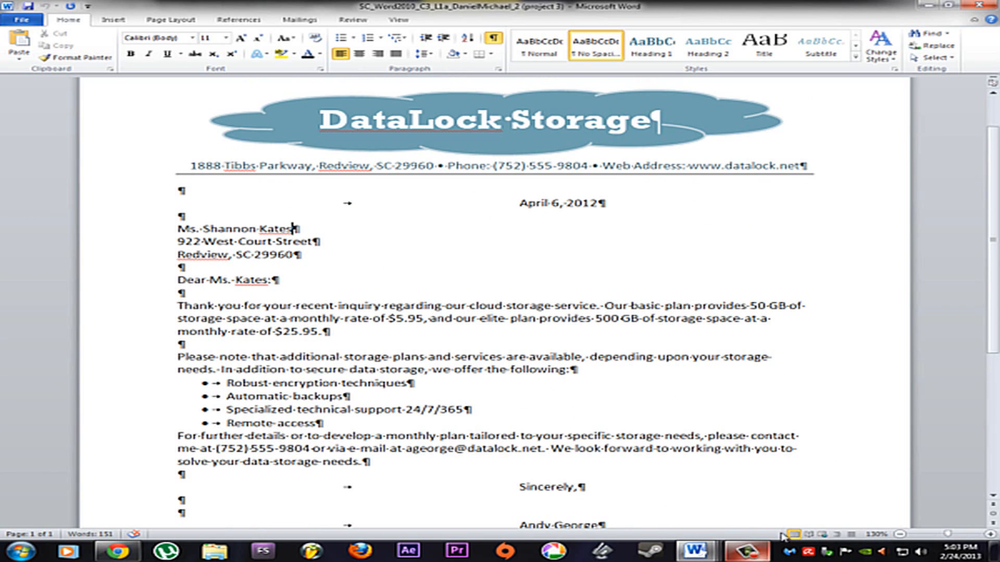
mouse_move(690, 553)
left_click(772, 433)
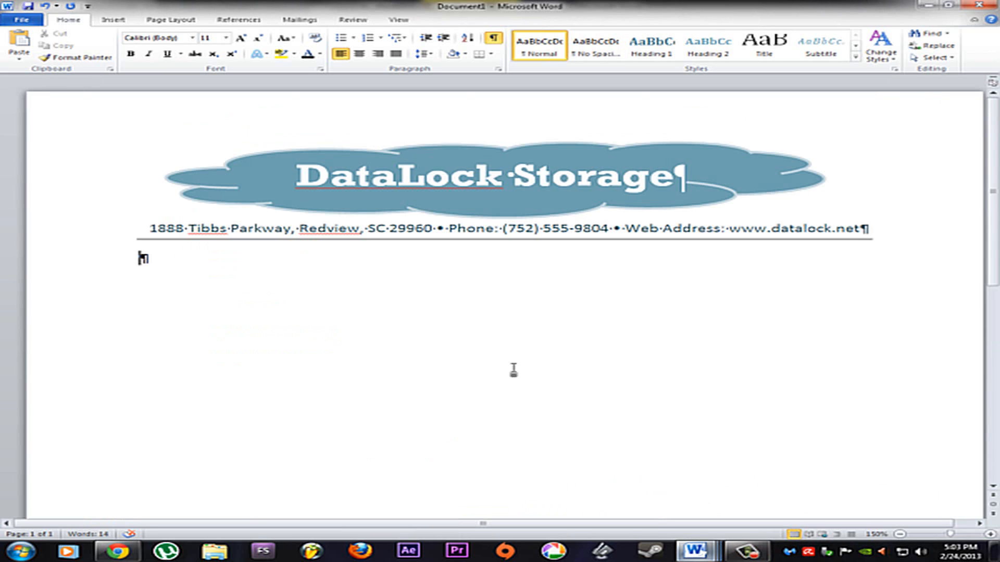
key("Return")
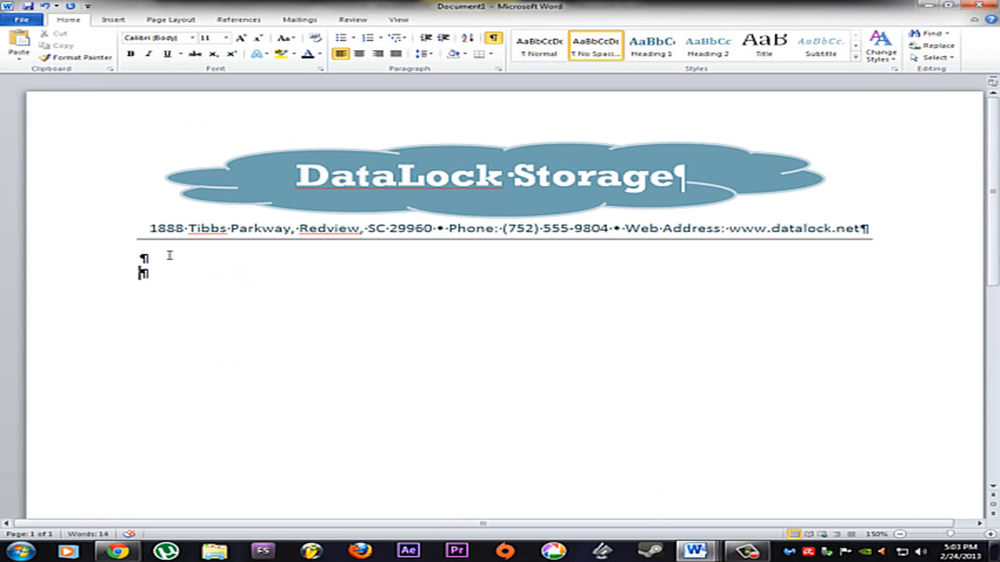
Compare the blank lines above the date with the finished letter and zoom the new document out to 120%
mouse_move(690, 555)
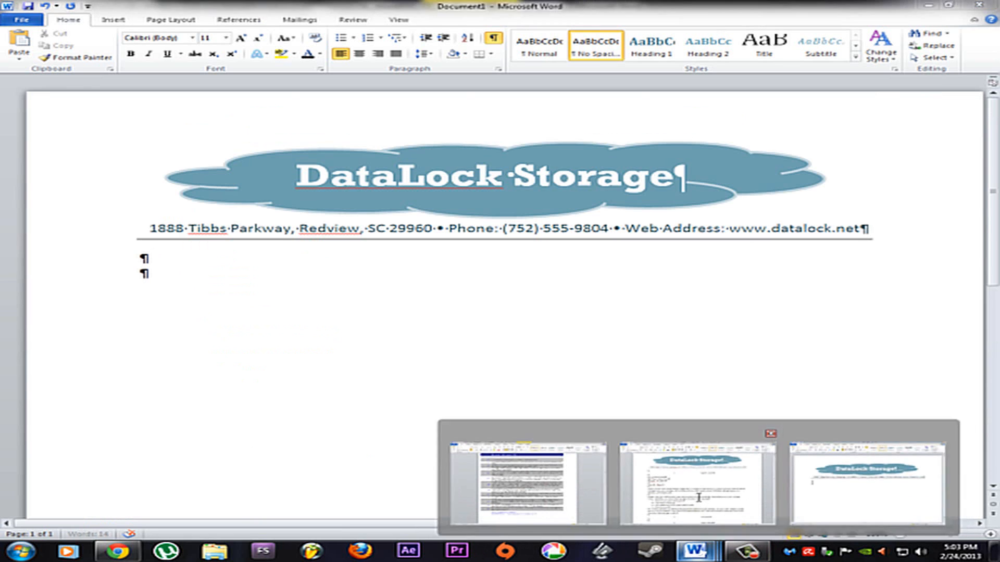
left_click(701, 469)
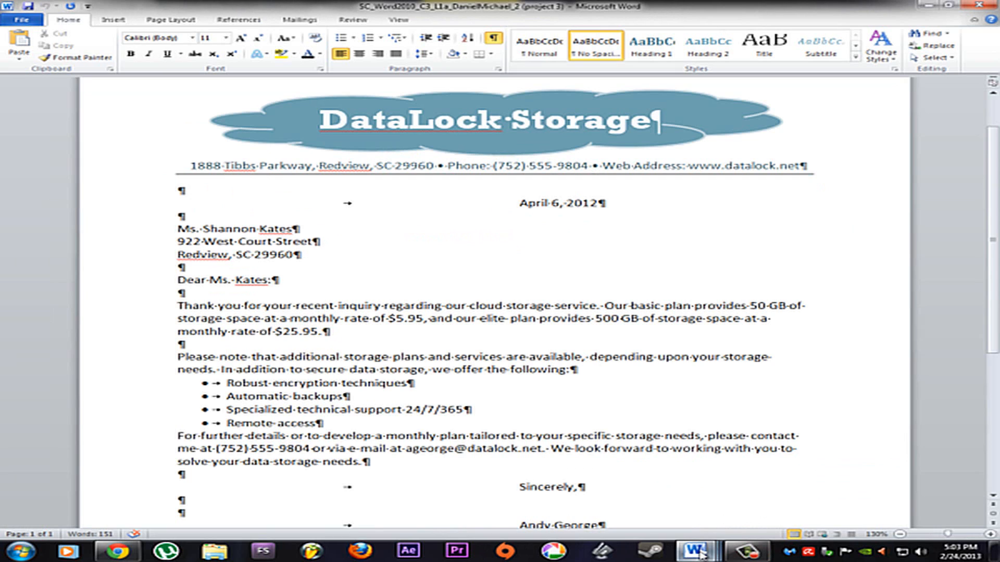
mouse_move(692, 552)
left_click(863, 511)
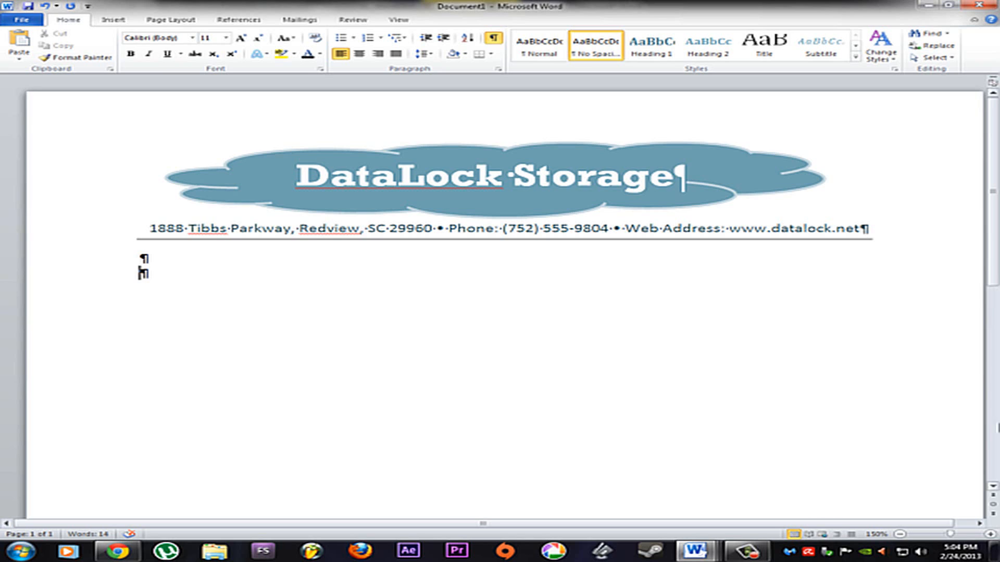
left_click(900, 534)
left_click(900, 535)
left_click(901, 535)
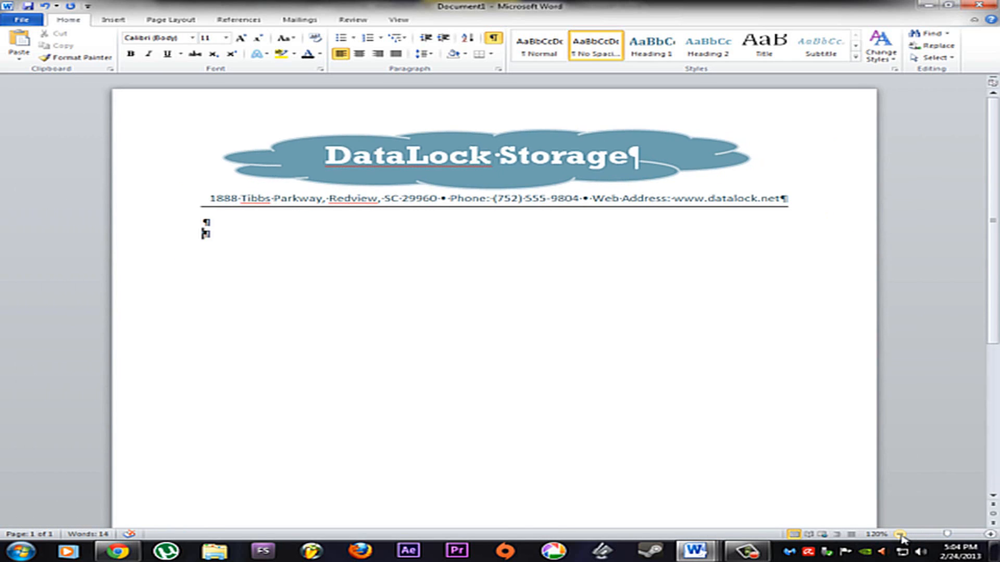
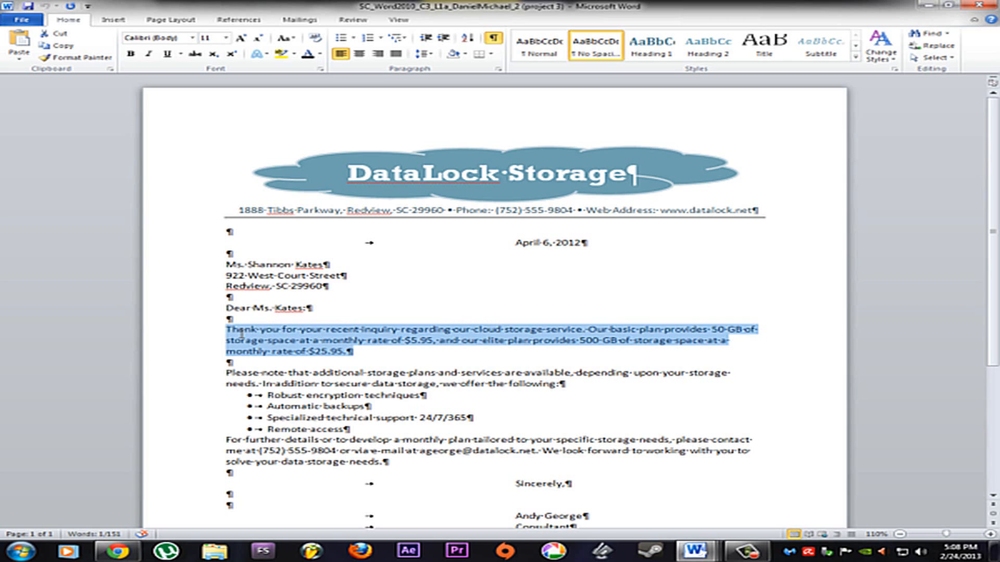
Copy the finished letter's first body paragraph and paste it as text only below the salutation, leaving one blank line
right_click(243, 333)
left_click(279, 352)
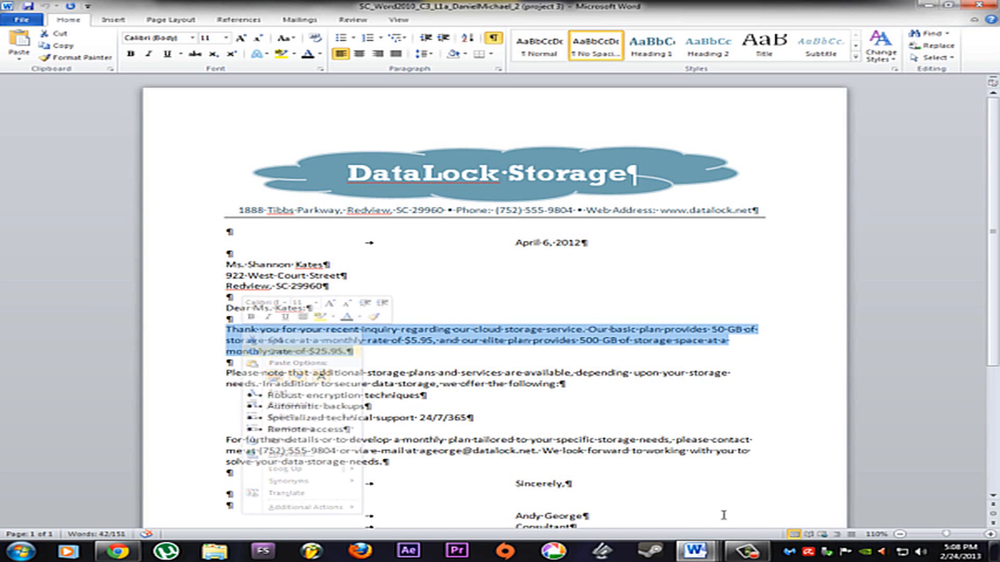
mouse_move(695, 551)
left_click(796, 485)
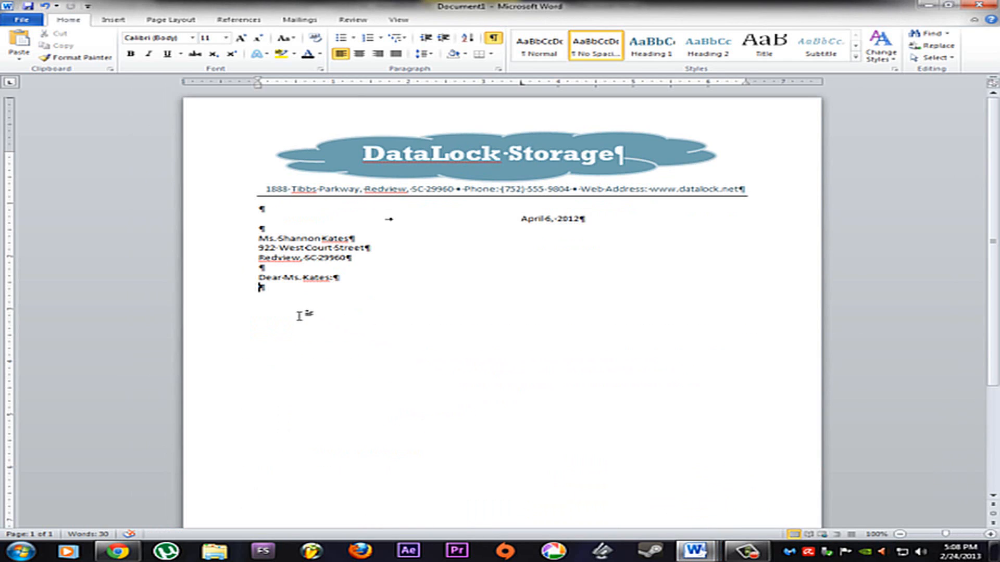
right_click(262, 300)
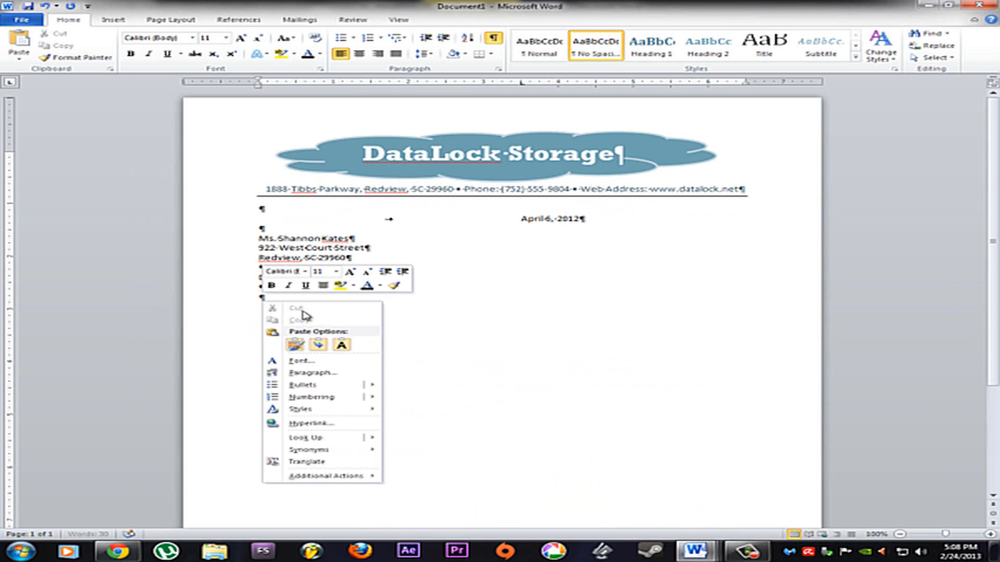
left_click(341, 344)
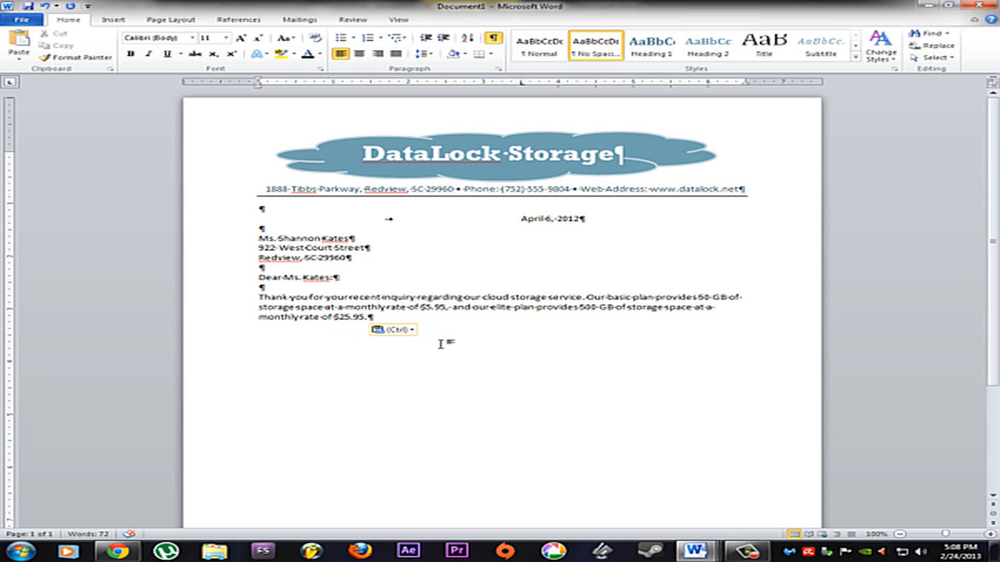
Copy the finished letter's "Please note that additional storage plans" paragraph and paste it as text only after a blank line below the first paragraph
mouse_move(695, 551)
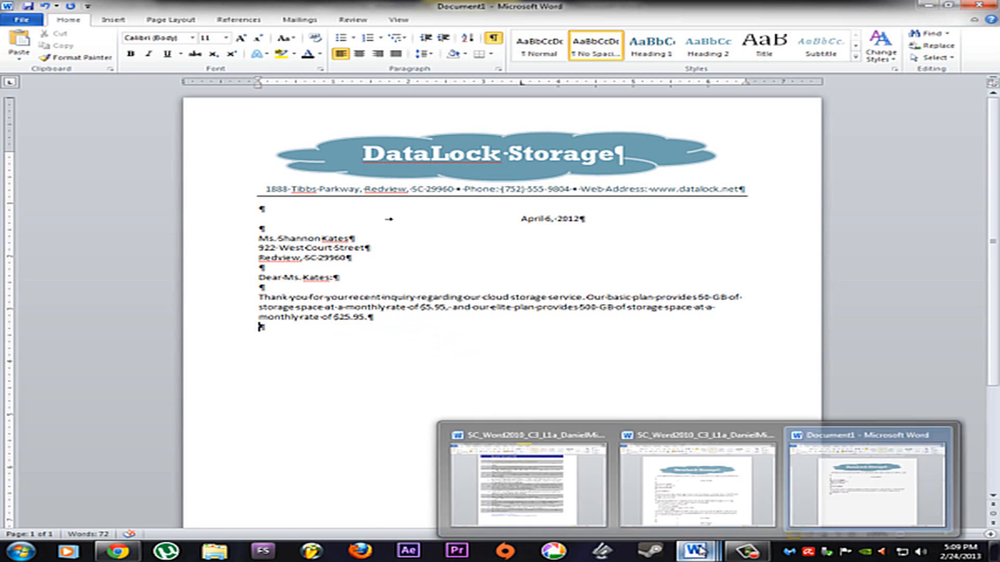
left_click(702, 489)
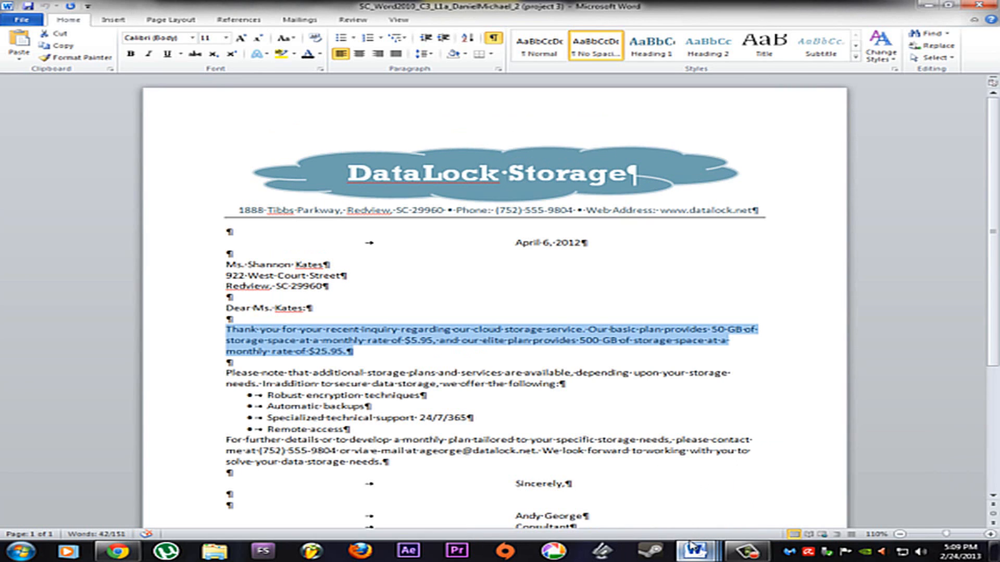
left_click_drag(560, 384, 230, 373)
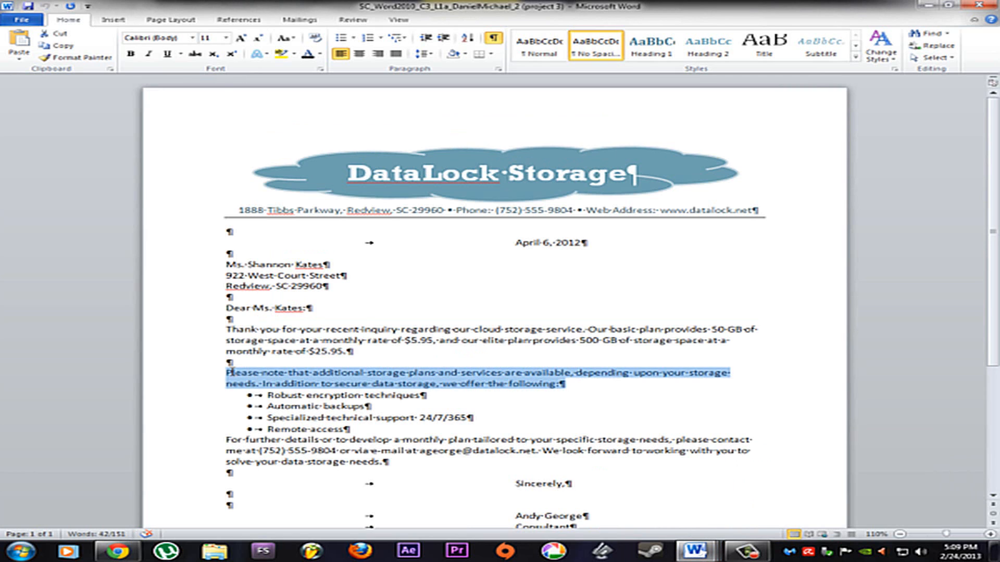
right_click(305, 384)
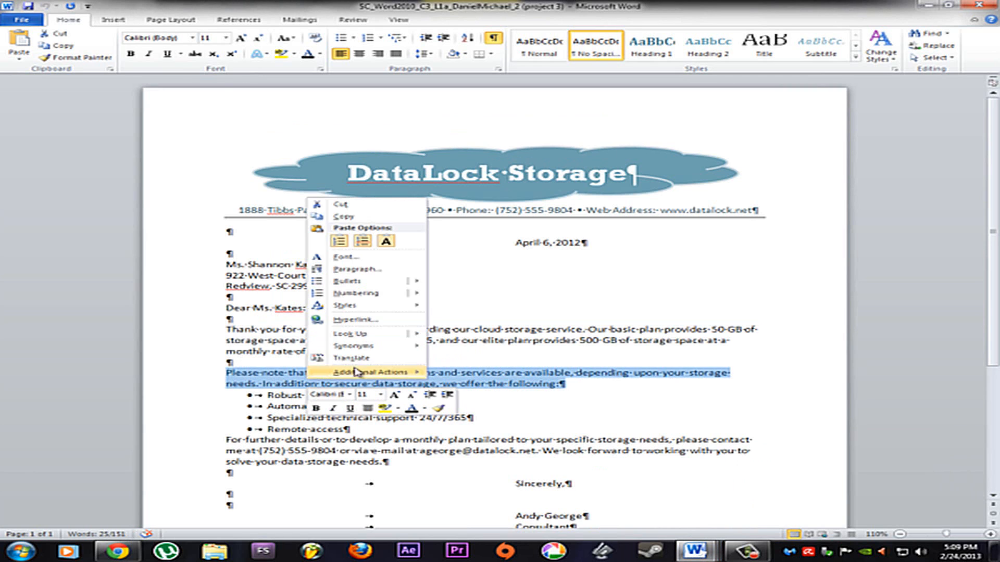
left_click(354, 217)
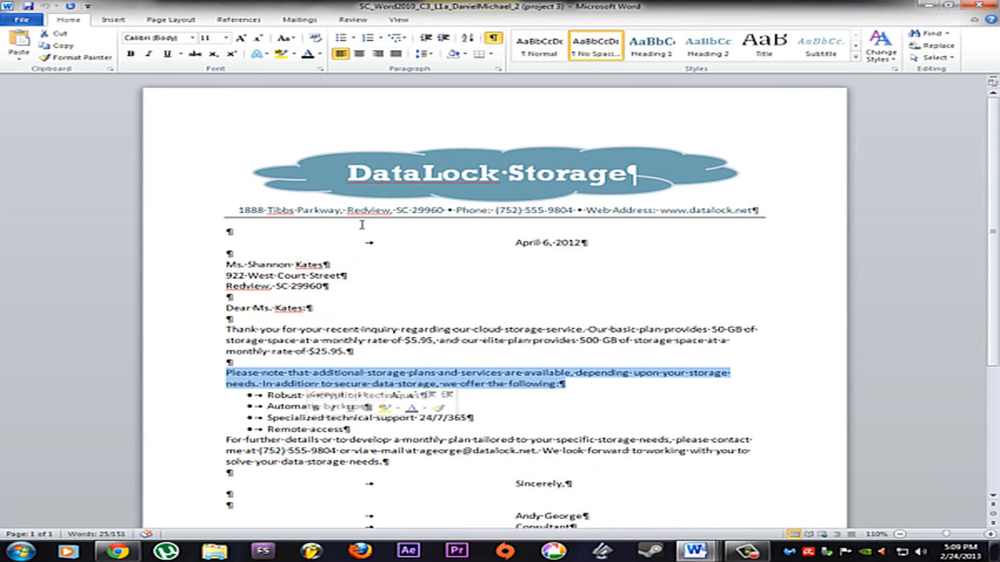
mouse_move(695, 550)
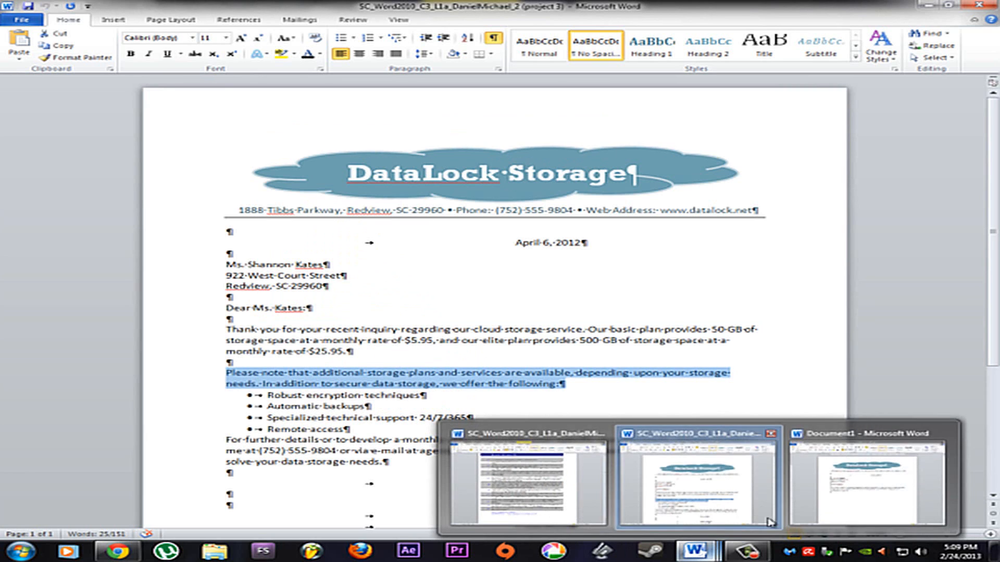
left_click(859, 472)
key("Return")
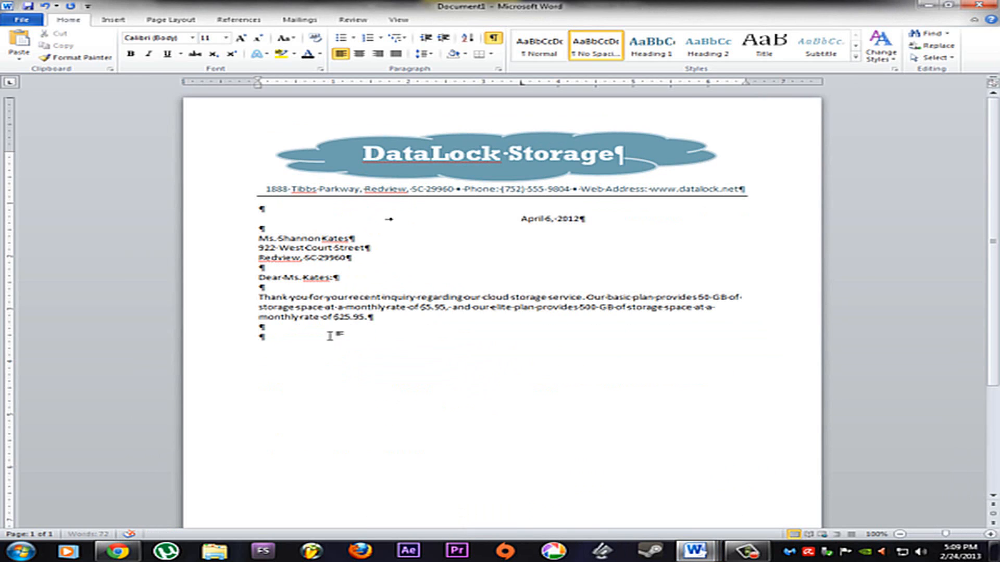
right_click(267, 338)
left_click(349, 385)
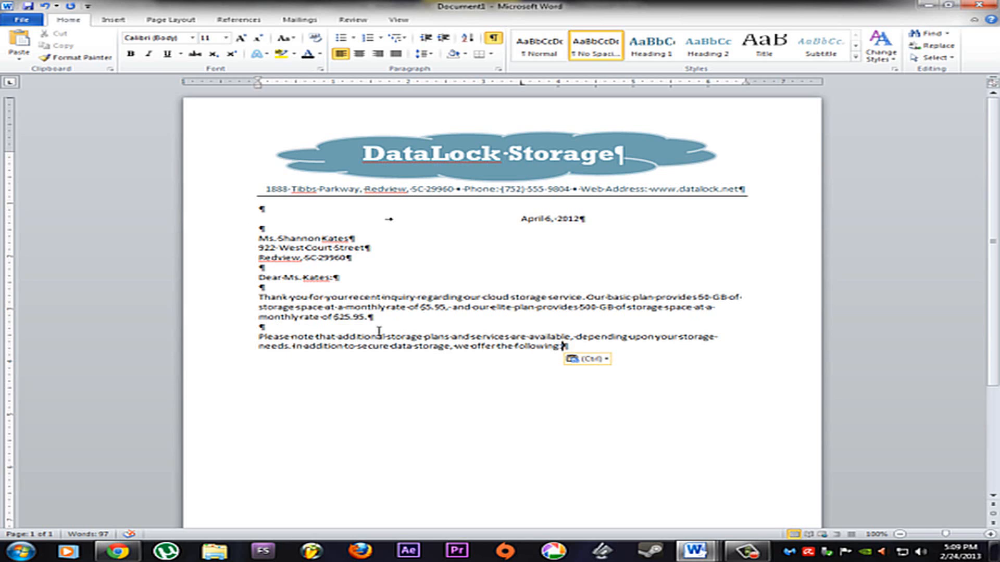
Preview the letter without formatting marks, then insert the finished letter's four service items as plain lines below the second paragraph
left_click(494, 39)
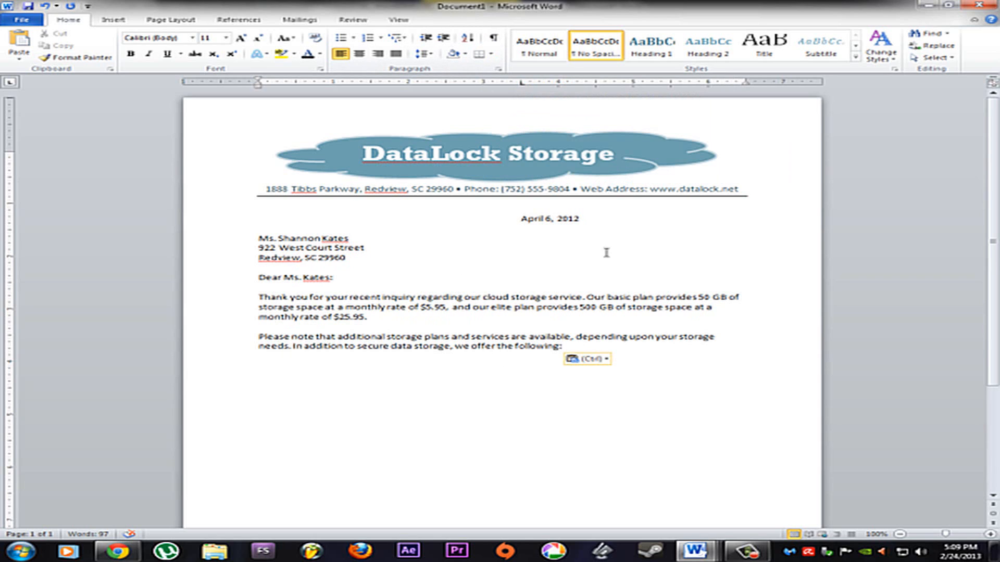
left_click(493, 37)
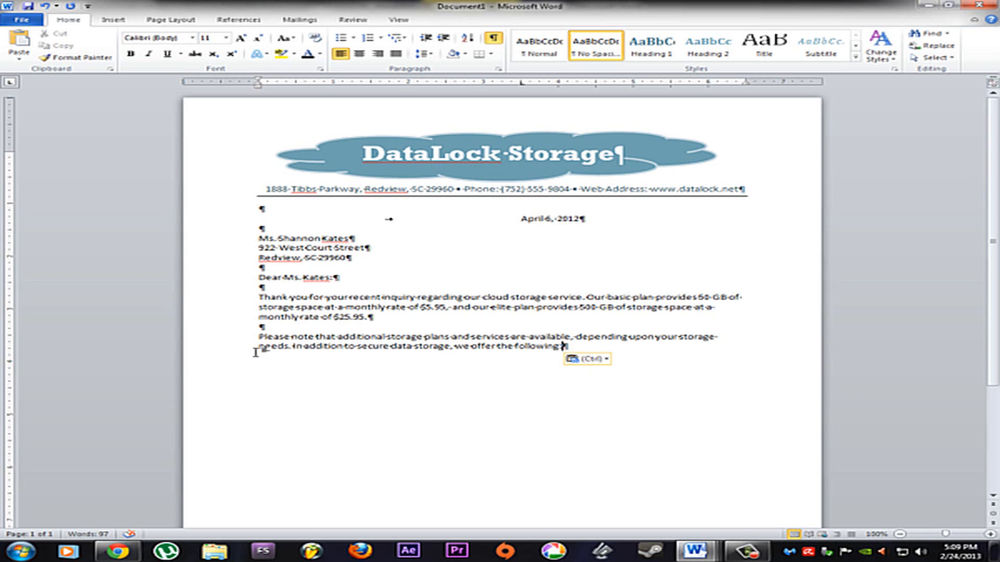
key("Return")
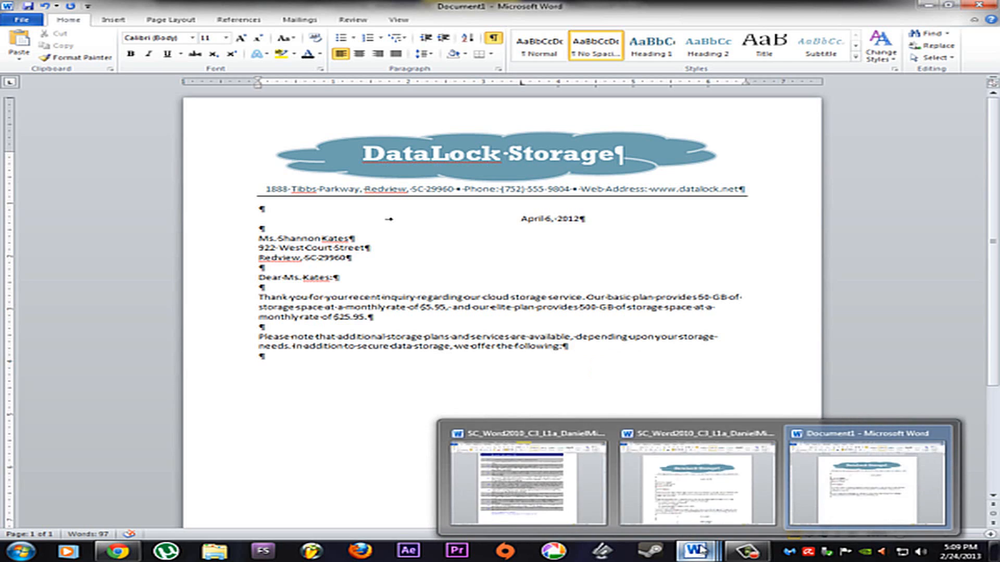
key("ctrl+v")
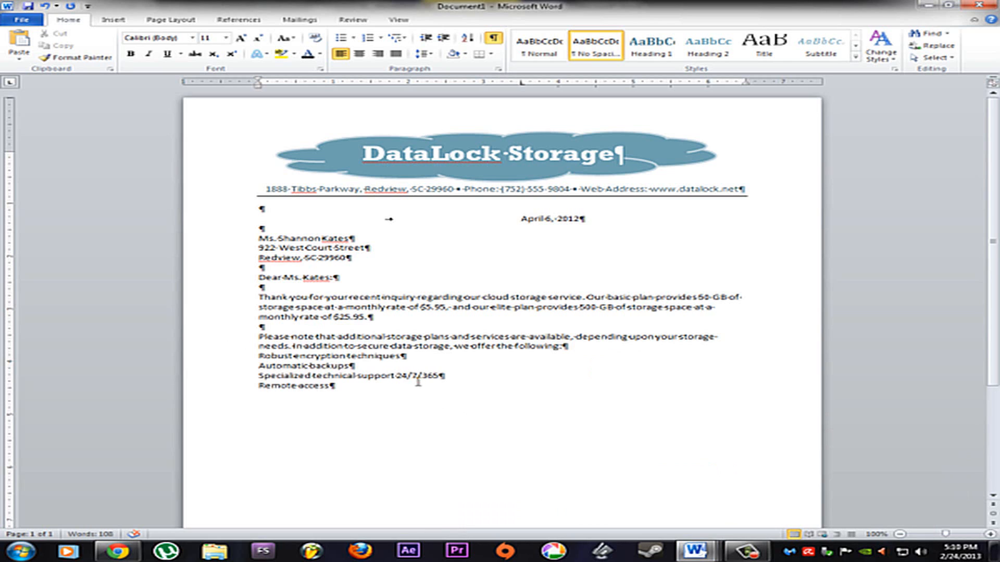
Apply bullets to the four service lines, from "Robust encryption techniques" to "Remote access"
left_click(261, 366)
key("BackSpace")
key("Return")
left_click(341, 38)
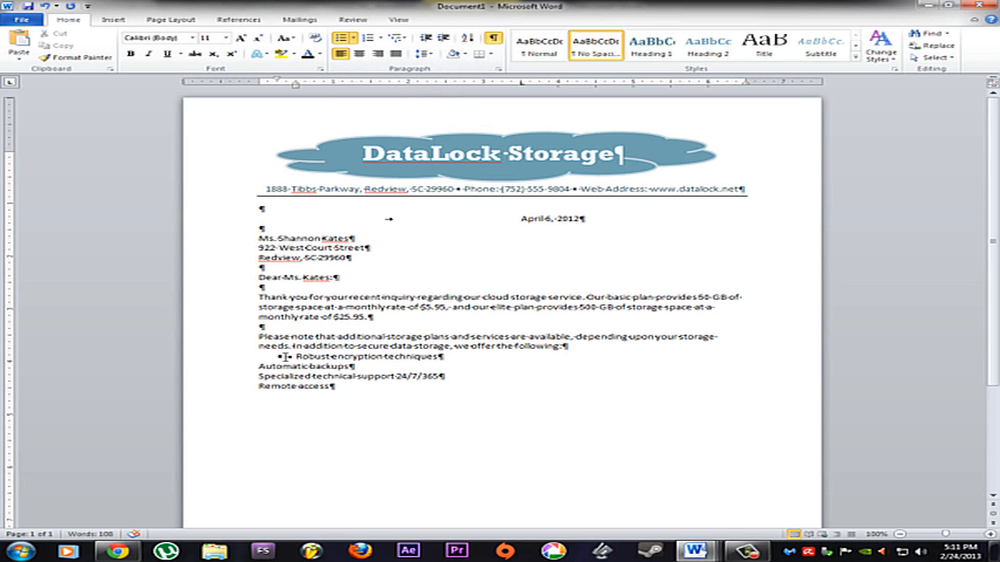
left_click(262, 365)
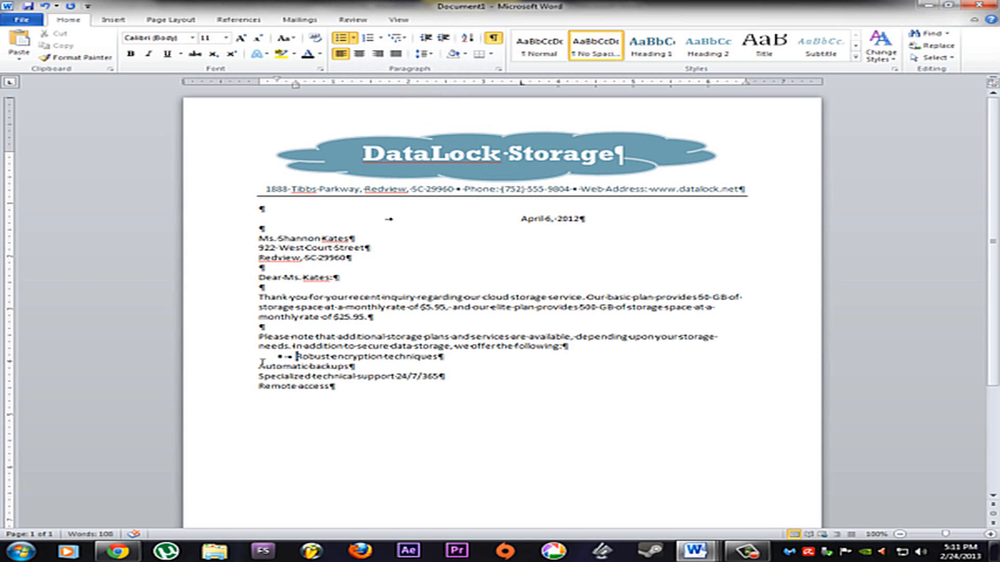
left_click(338, 39)
key("Down")
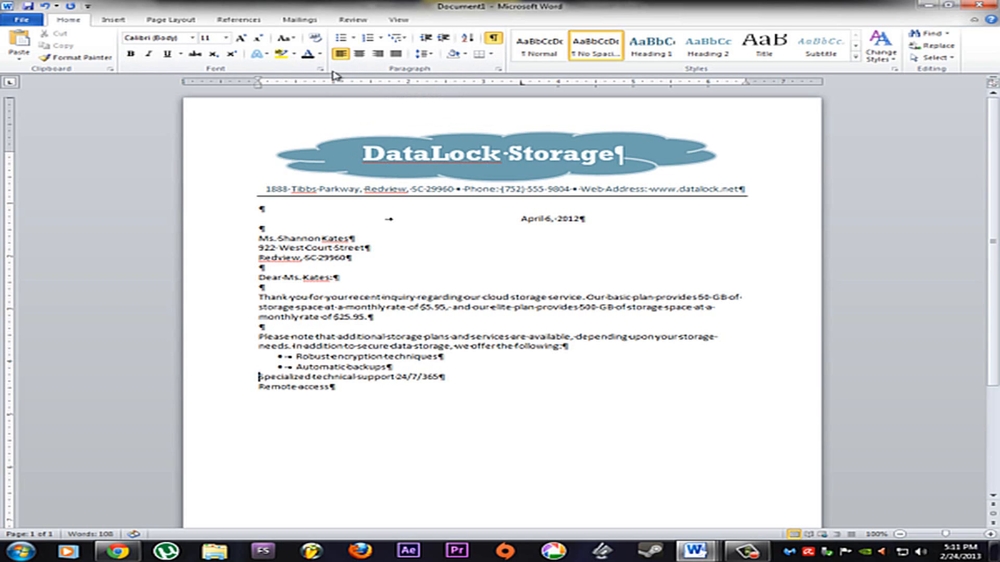
left_click(341, 38)
key("Down")
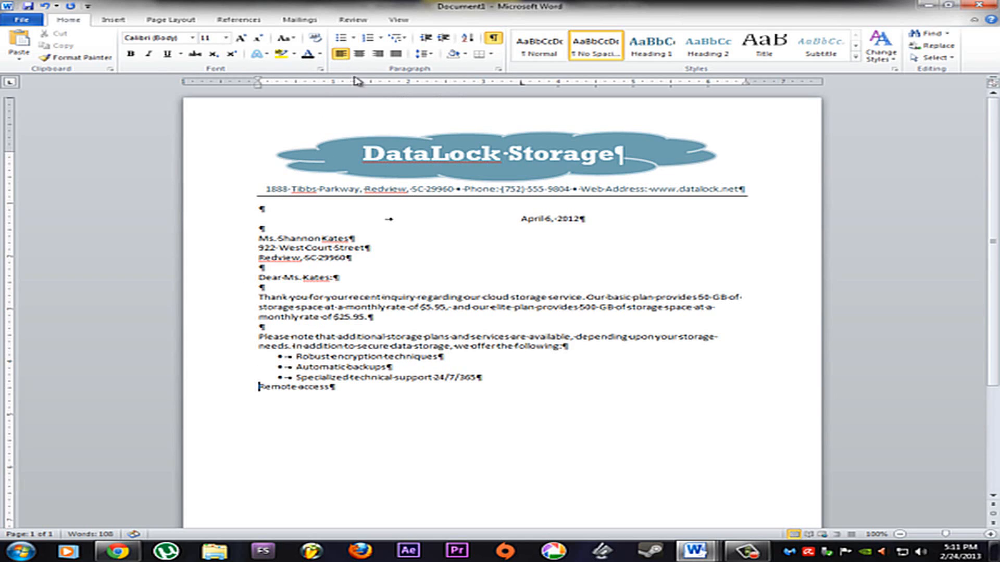
left_click(341, 38)
left_click(415, 392)
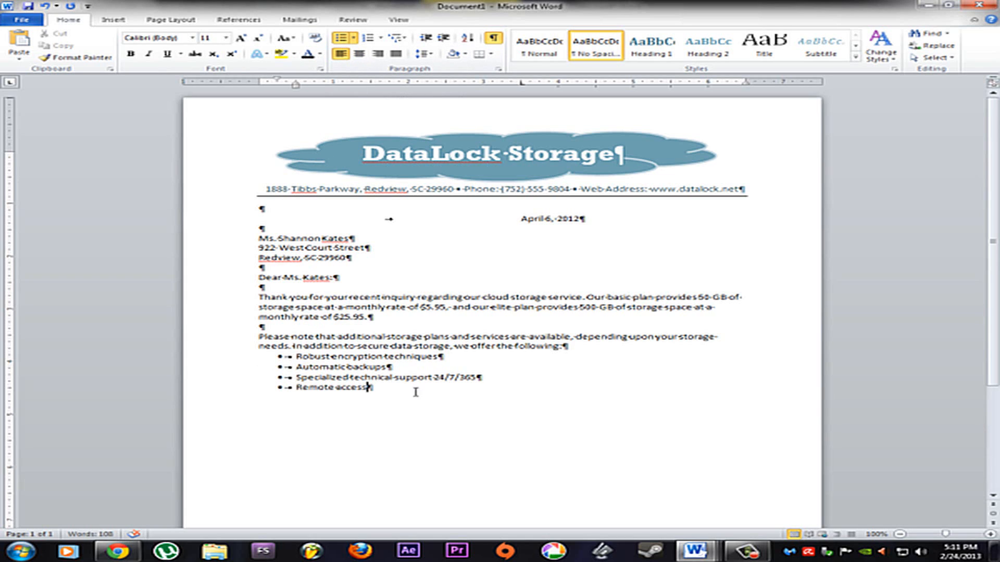
Check the finished letter's ending and paste its "For further details" paragraph as text only on a new unbulleted line below the list
mouse_move(693, 552)
left_click(619, 484)
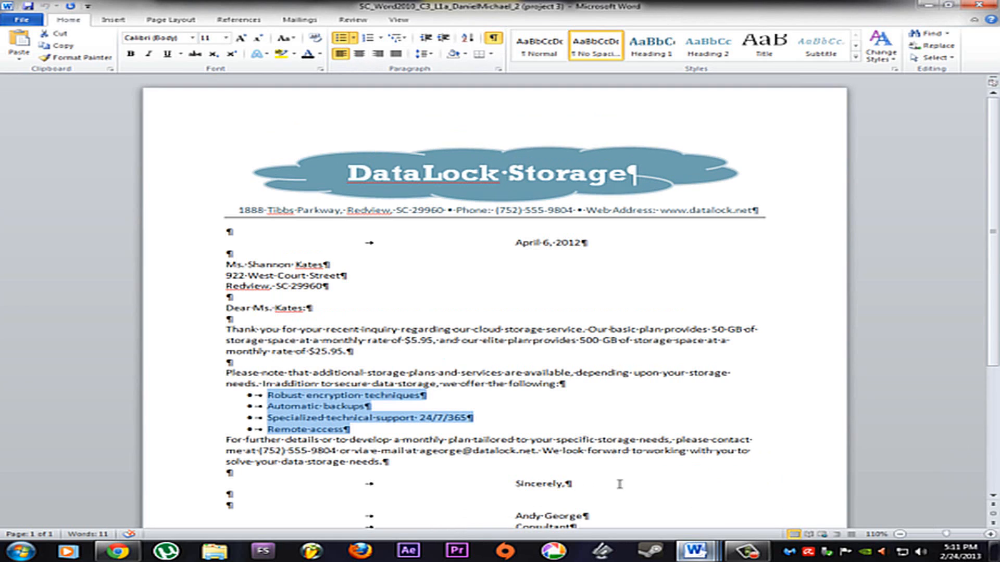
left_click(308, 479)
scroll(316, 461, "down", 1)
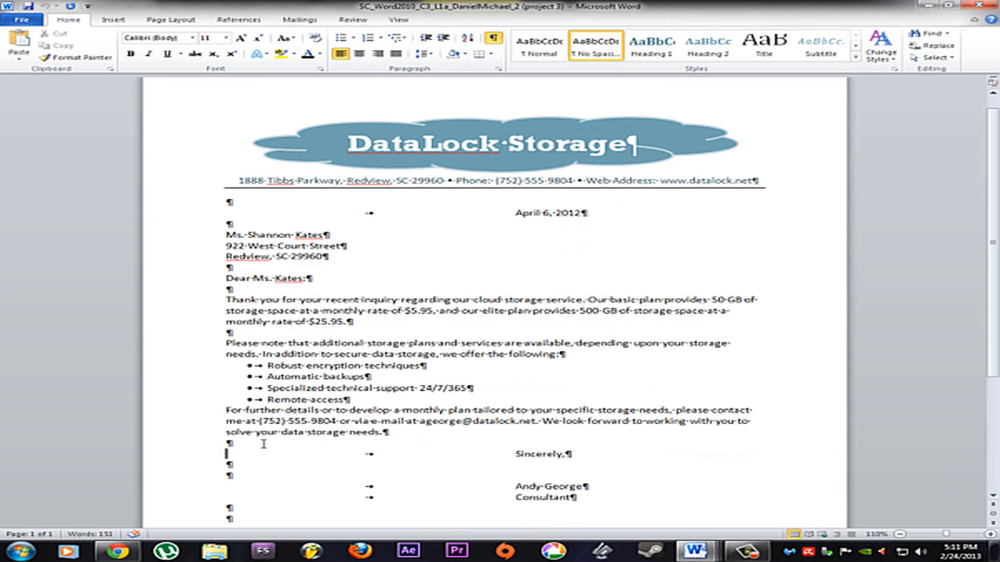
key("alt+Tab")
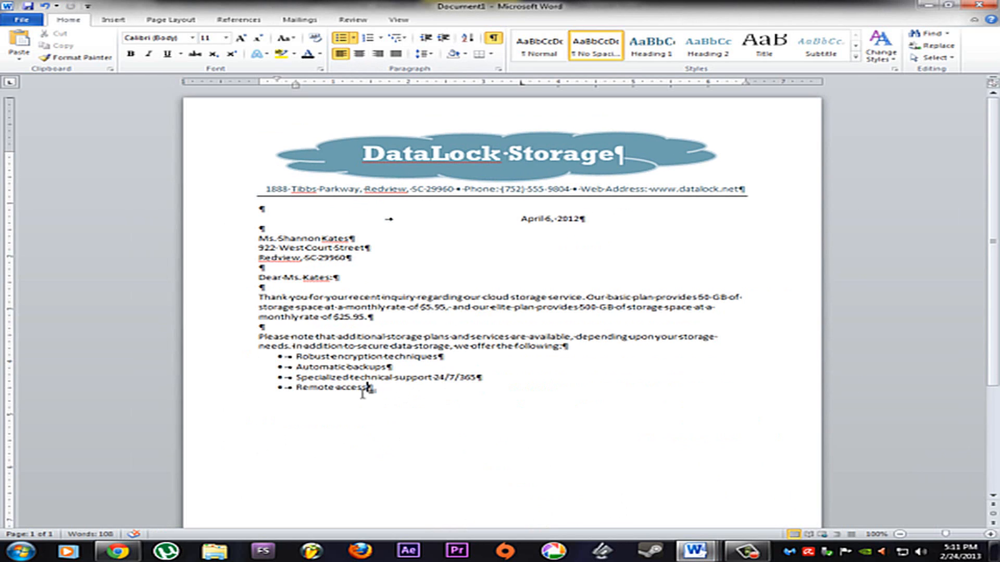
key("Return")
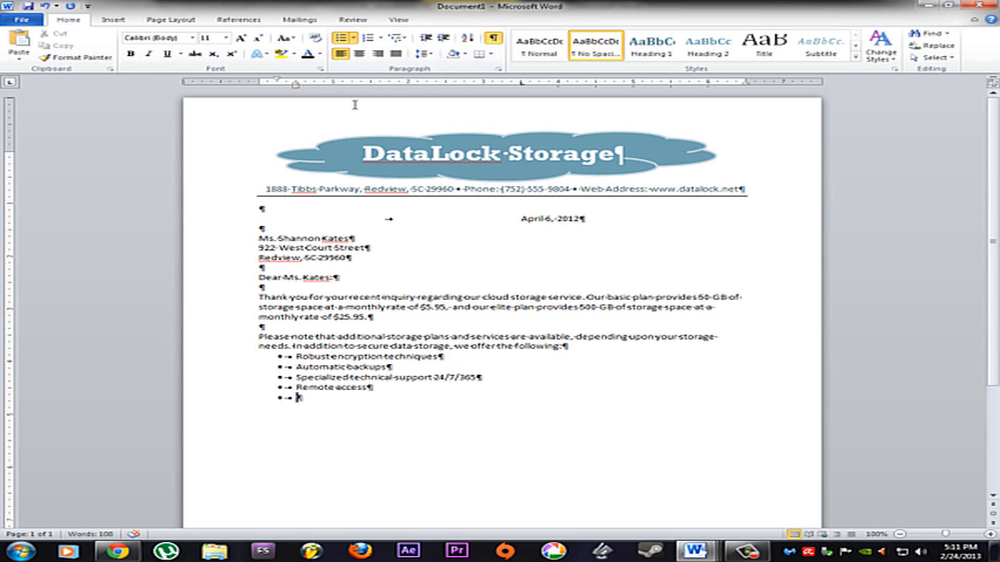
left_click(342, 40)
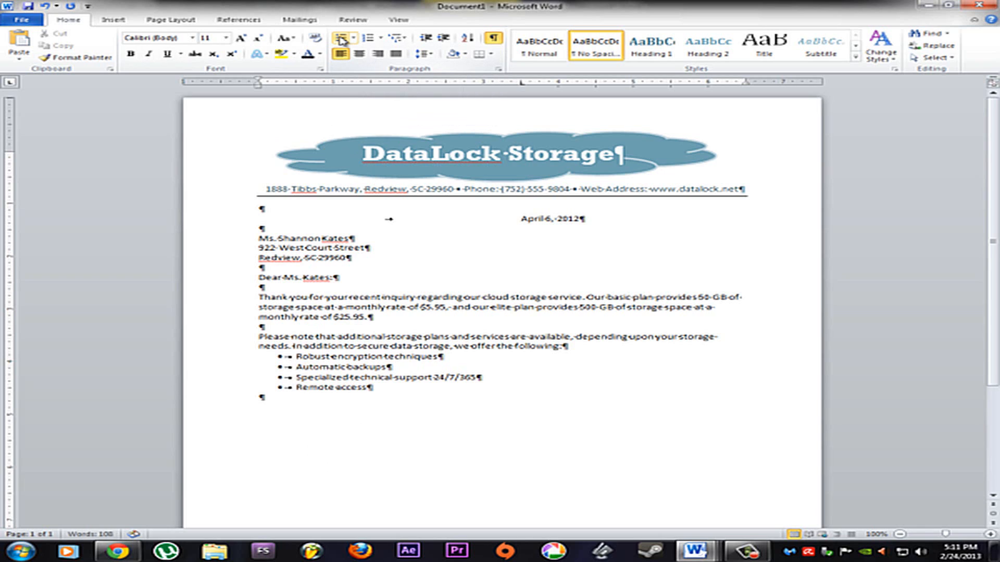
right_click(260, 397)
left_click(339, 261)
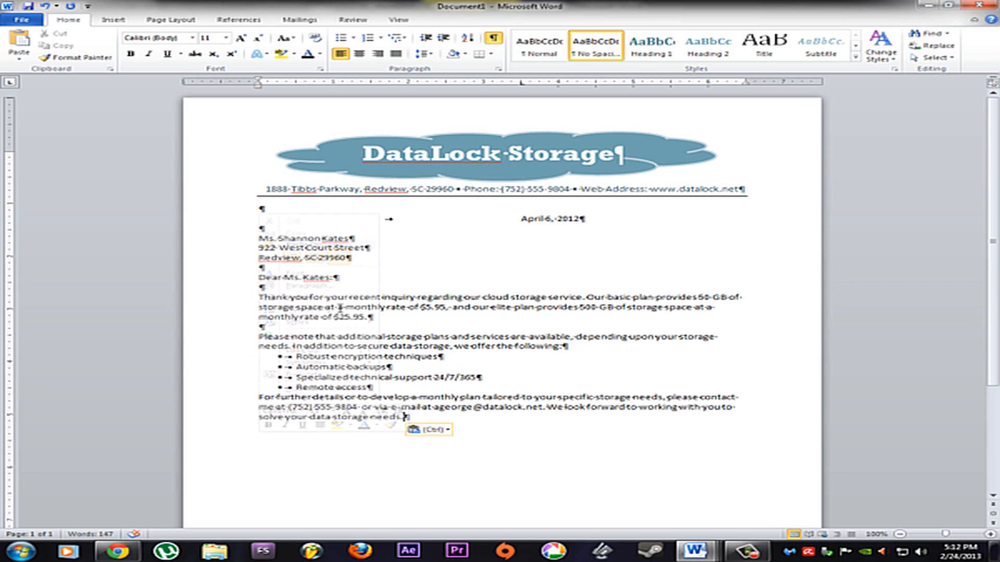